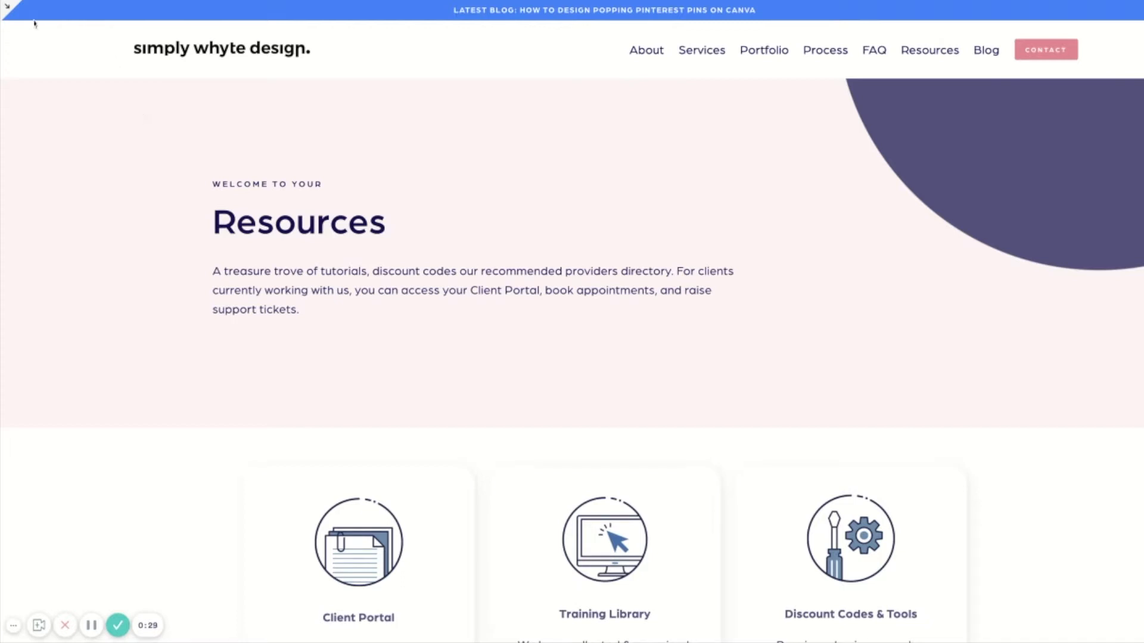
Open the site's announcement bar settings from the full-page preview and put the text cursor in the announcement message
{"action": "key", "text": "Escape"}
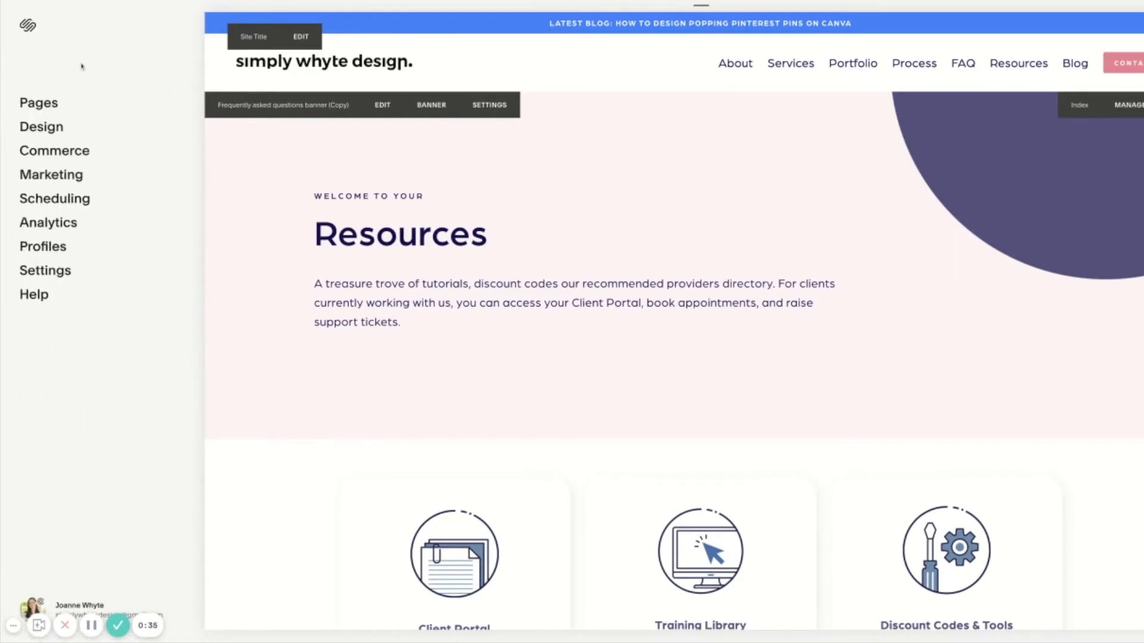
{"action": "left_click", "coordinate": [70, 179]}
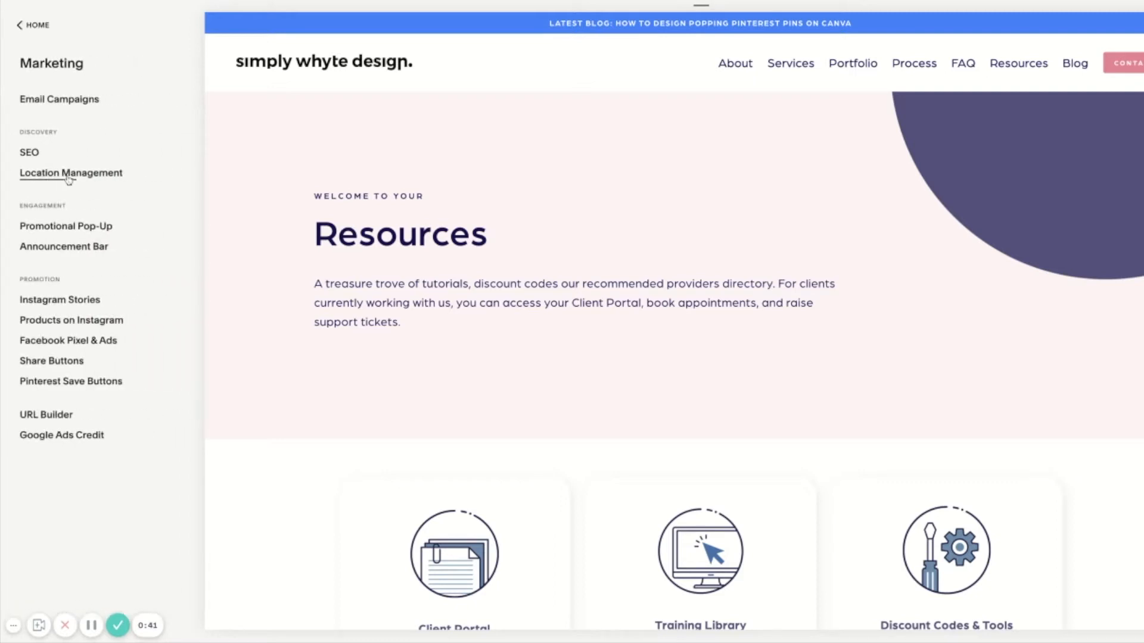
{"action": "left_click", "coordinate": [47, 252]}
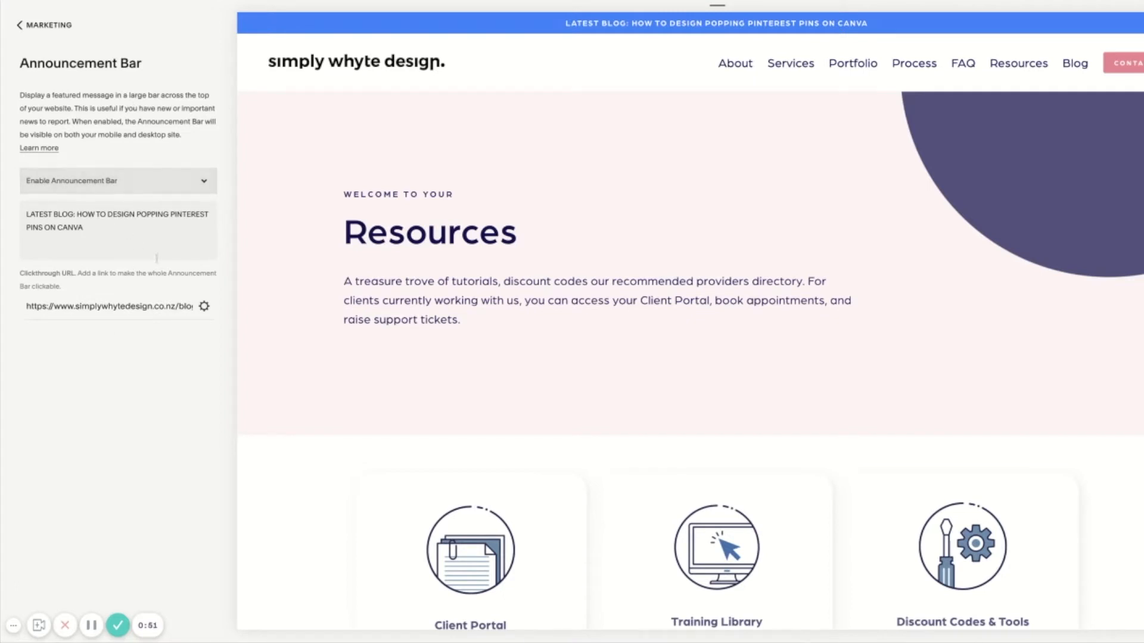
{"action": "triple_click", "coordinate": [104, 232]}
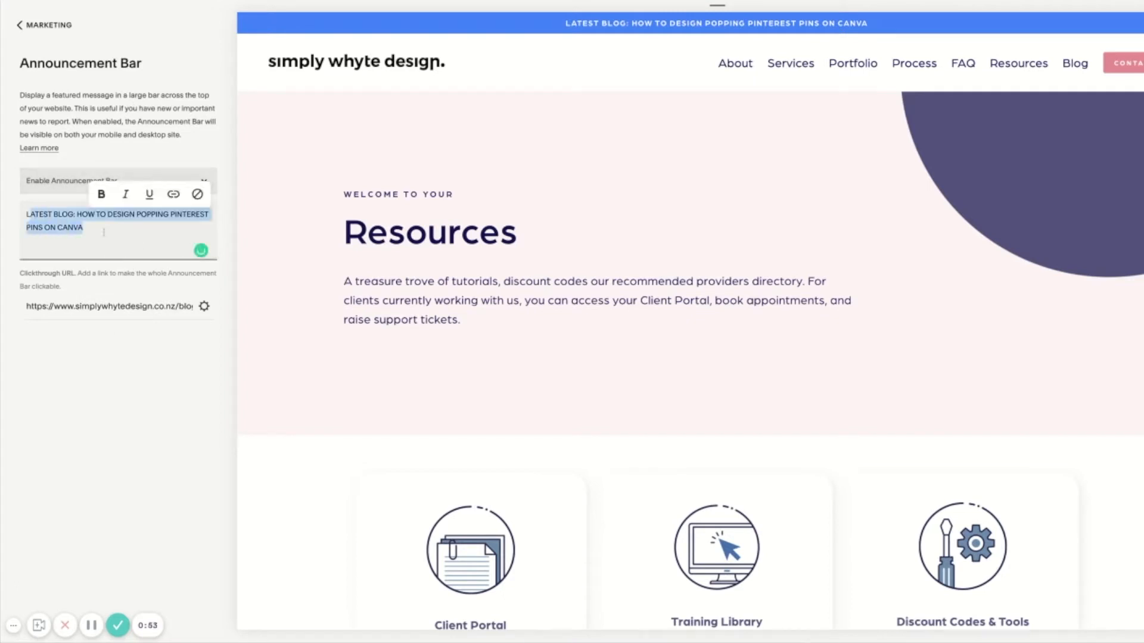
{"action": "left_click", "coordinate": [120, 230]}
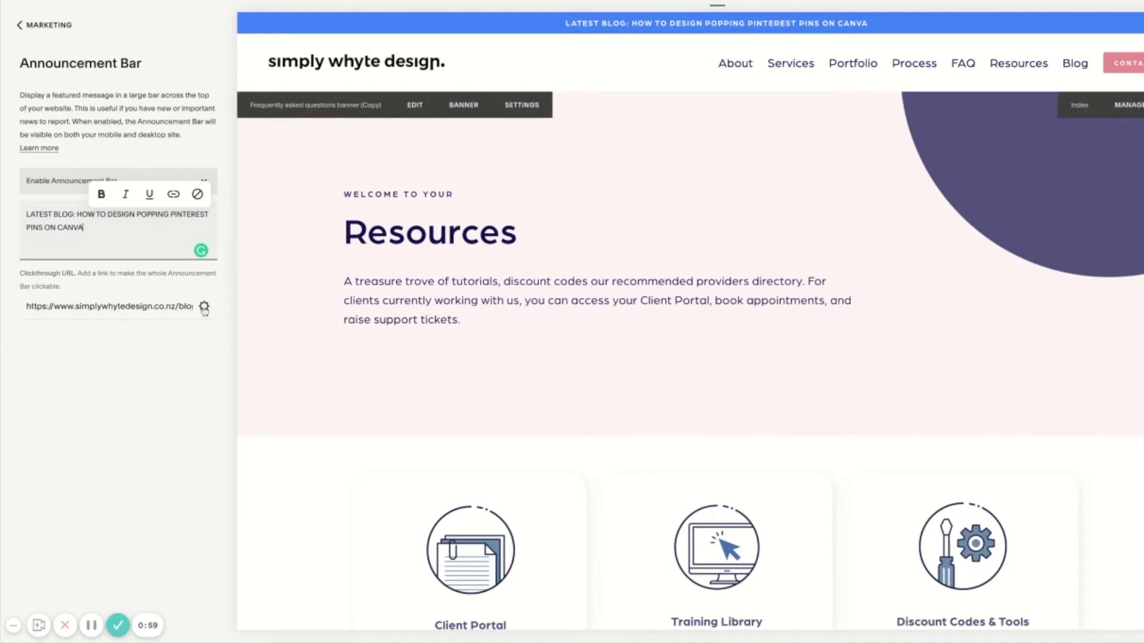
Examine the link options for the word CANVA in the announcement message and for the bar's clickthrough URL
{"action": "left_click_drag", "start_coordinate": [126, 234], "coordinate": [57, 228]}
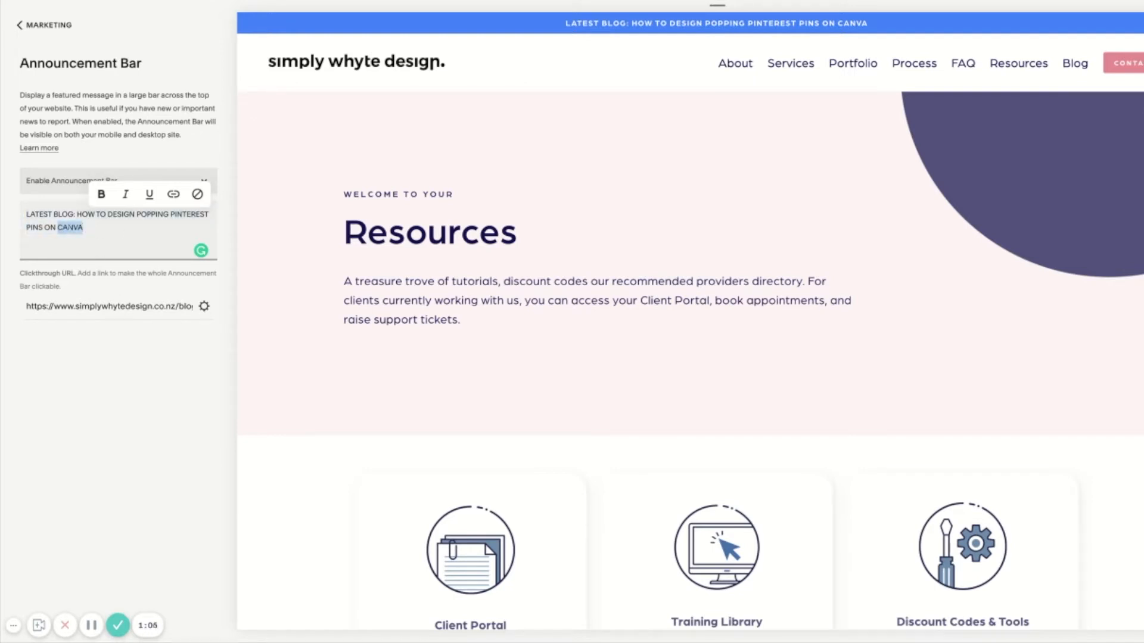
{"action": "left_click", "coordinate": [173, 194]}
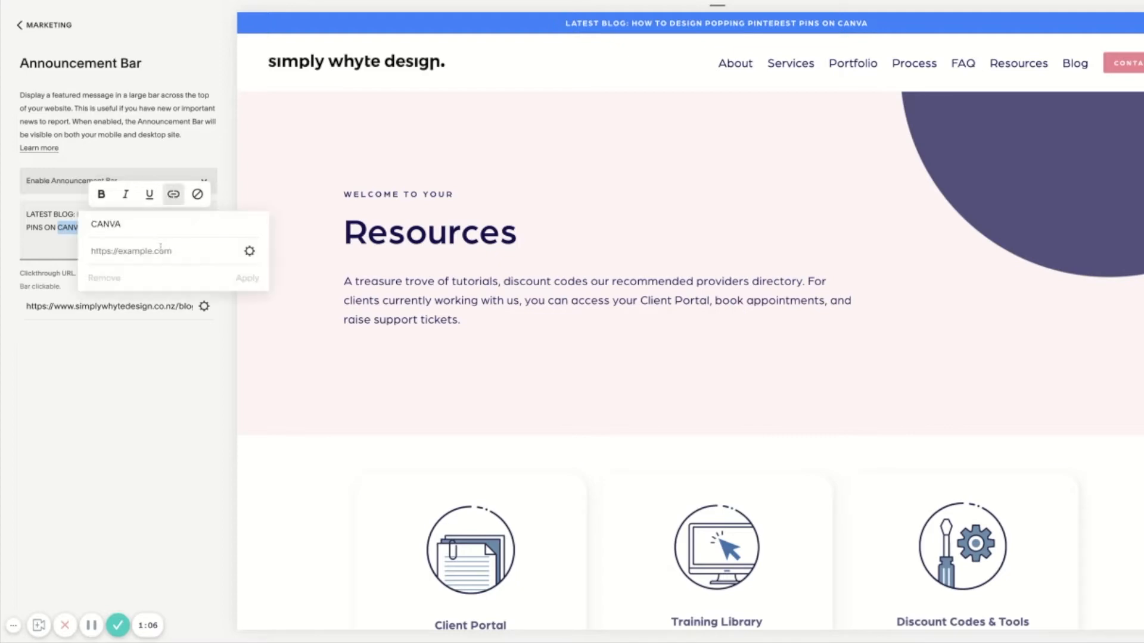
{"action": "left_click", "coordinate": [250, 254]}
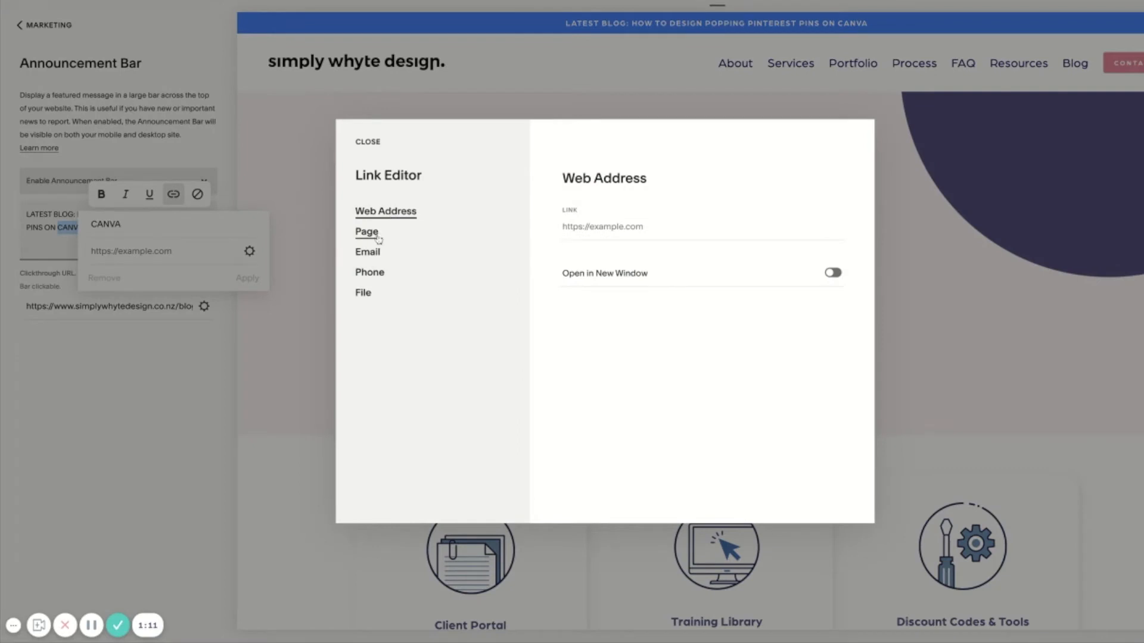
{"action": "left_click", "coordinate": [374, 146]}
{"action": "left_click", "coordinate": [51, 252]}
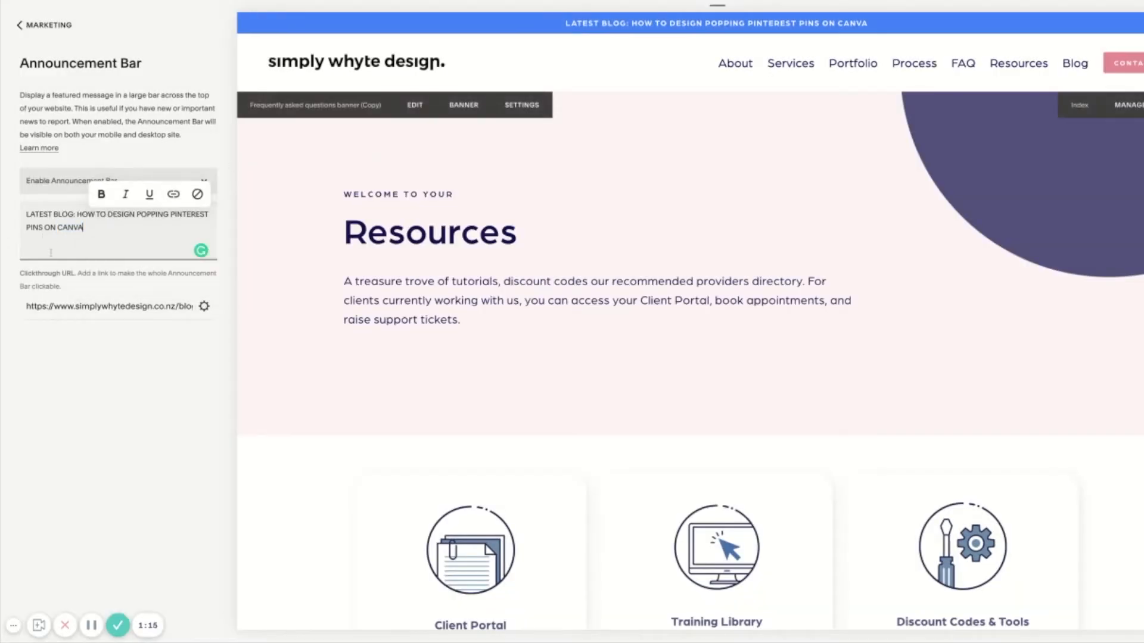
{"action": "left_click", "coordinate": [204, 306]}
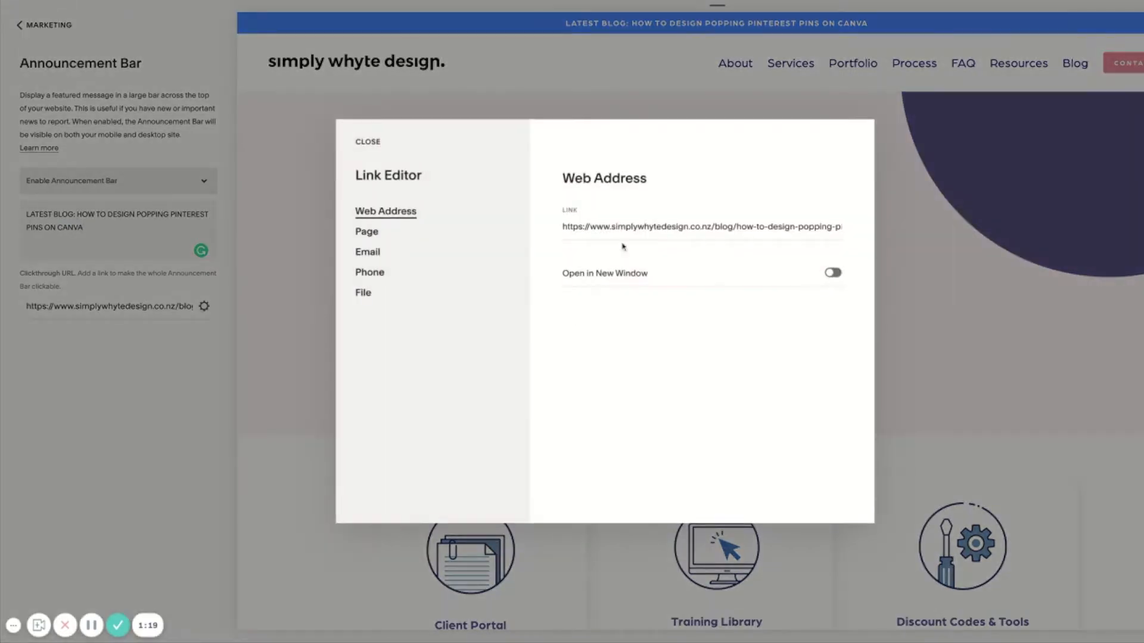
{"action": "left_click", "coordinate": [374, 147]}
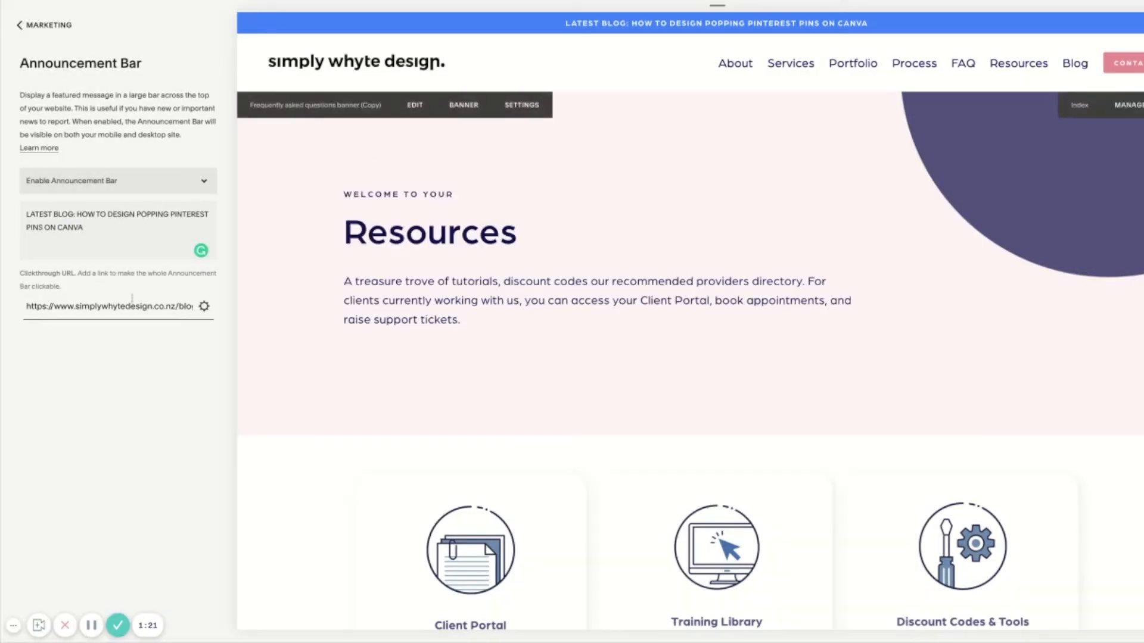
Disable the announcement bar and enable it again, keeping its message text
{"action": "left_click", "coordinate": [149, 181]}
{"action": "left_click", "coordinate": [148, 192]}
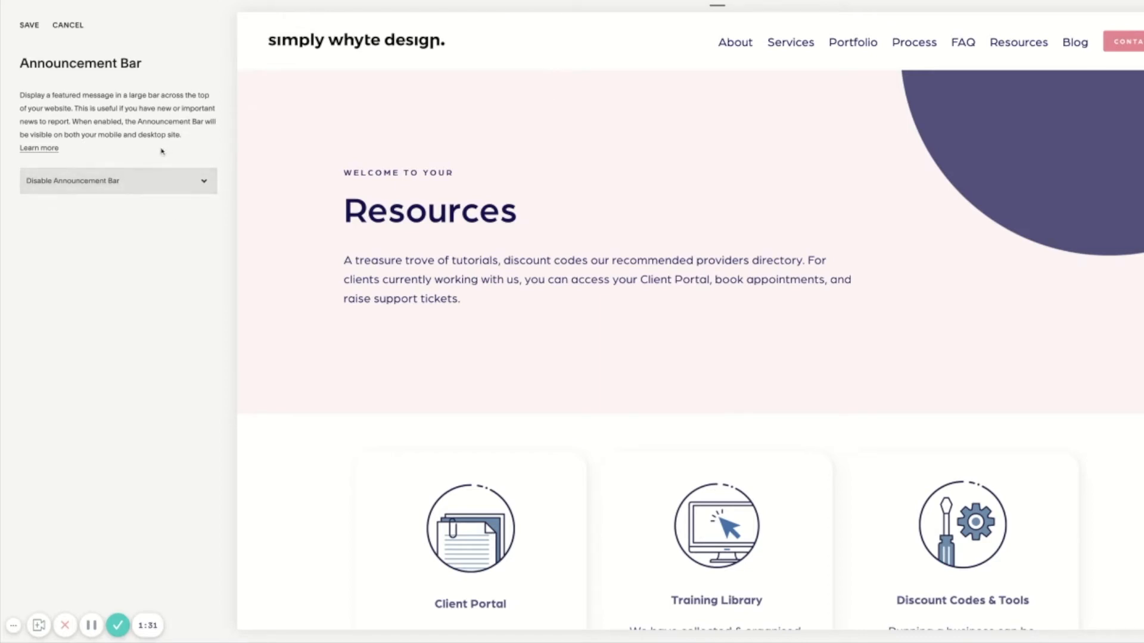
{"action": "left_click", "coordinate": [151, 184]}
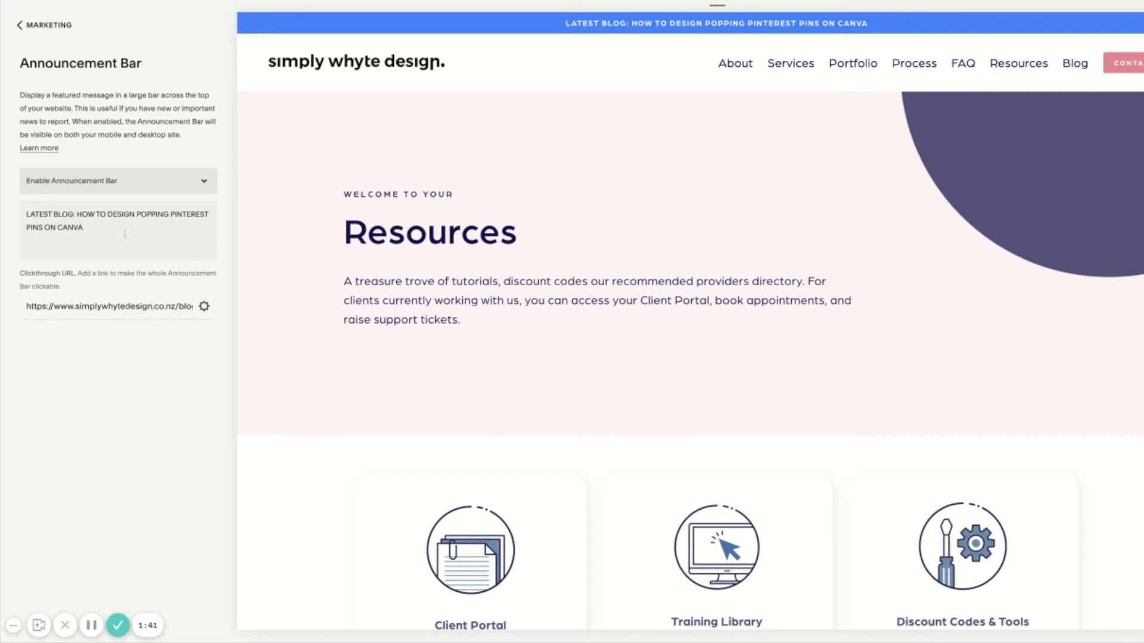
{"action": "triple_click", "coordinate": [107, 232]}
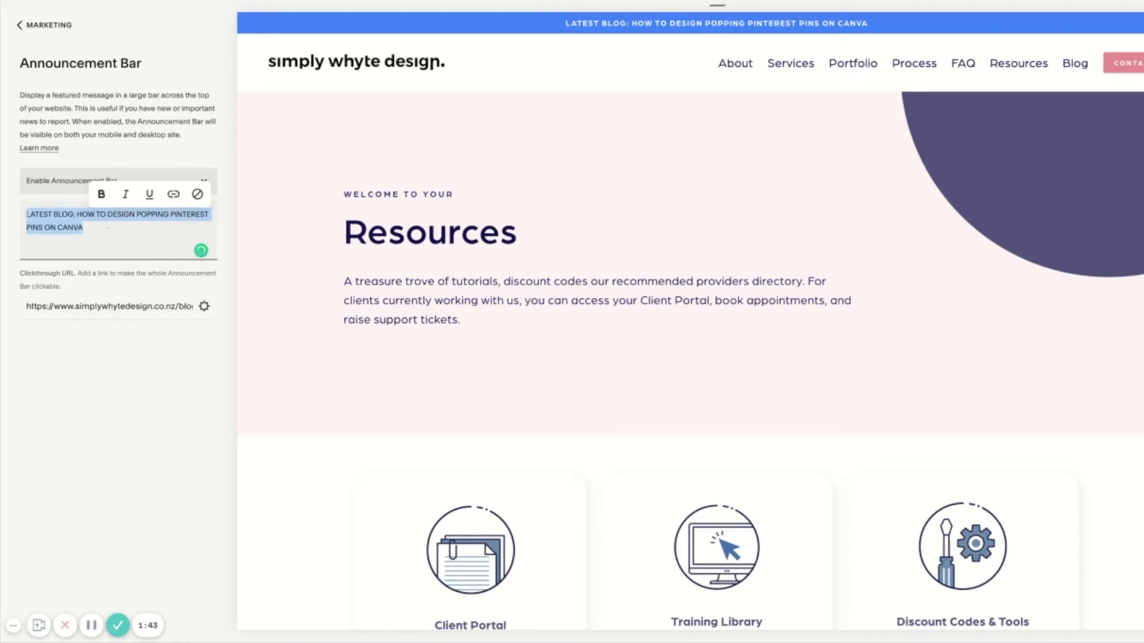
{"action": "left_click", "coordinate": [103, 228]}
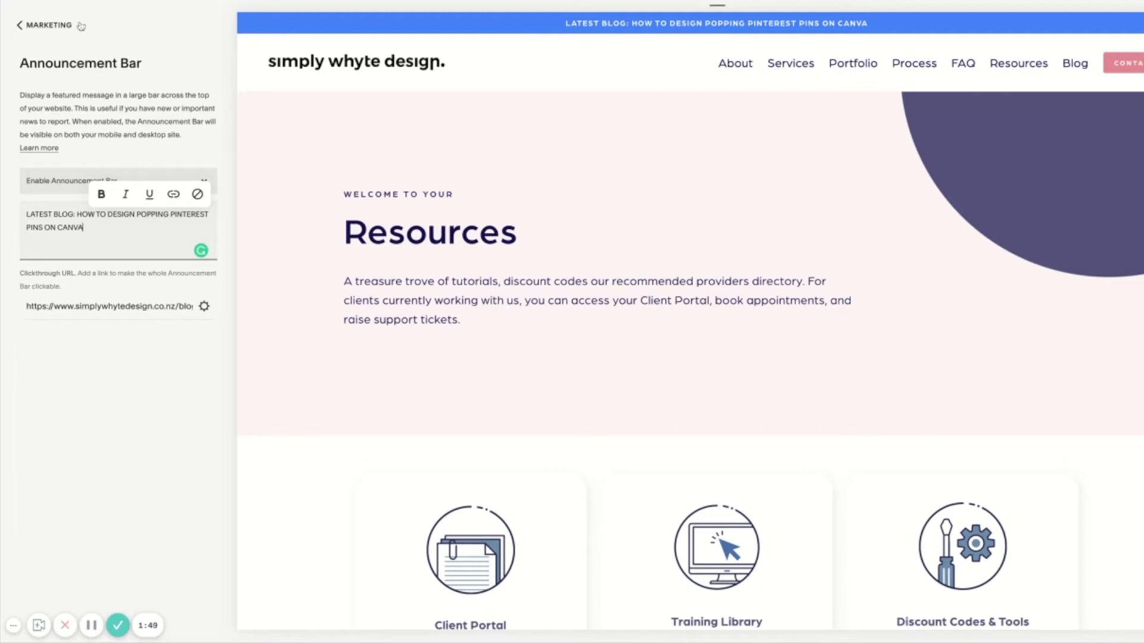
Open the design site styles and show only the styles that belong to the announcement bar
{"action": "left_click", "coordinate": [49, 25]}
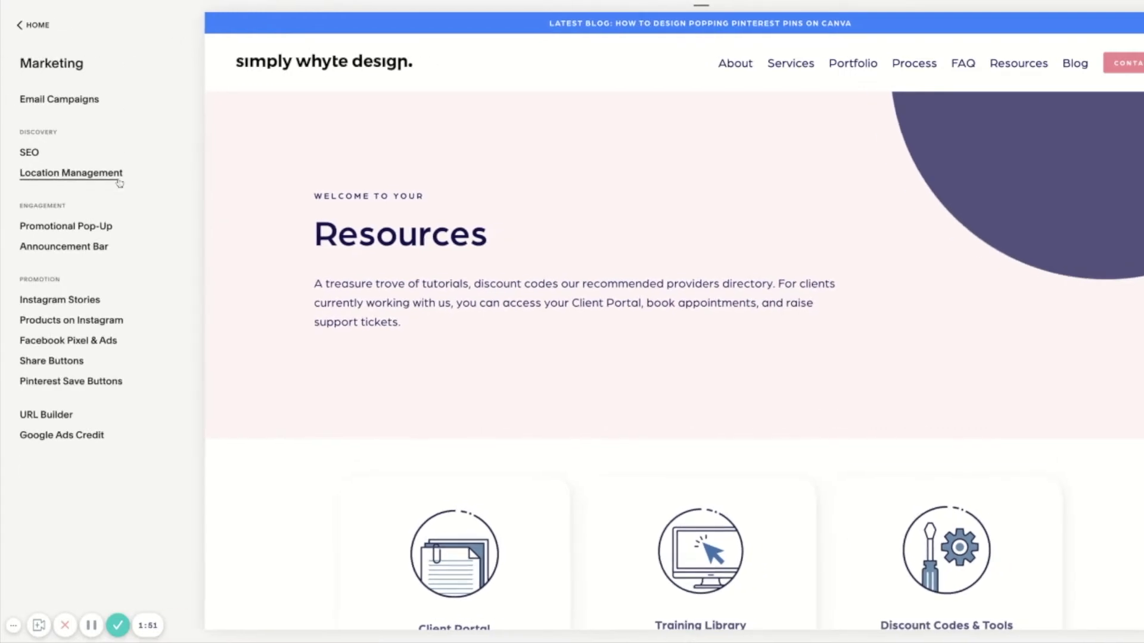
{"action": "left_click", "coordinate": [38, 25]}
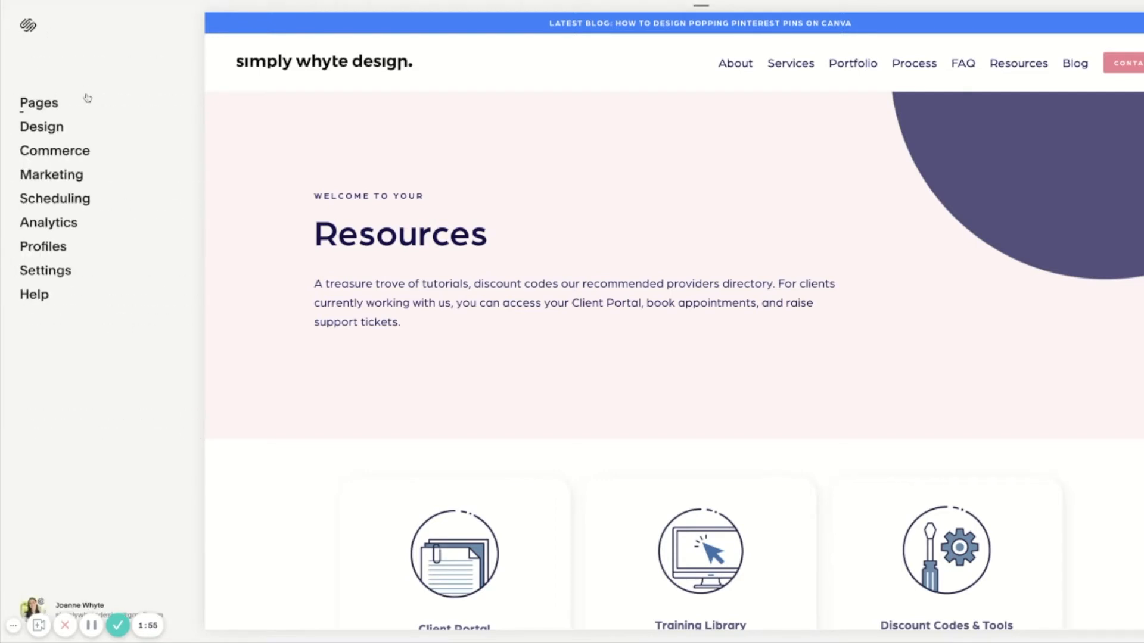
{"action": "left_click", "coordinate": [50, 131]}
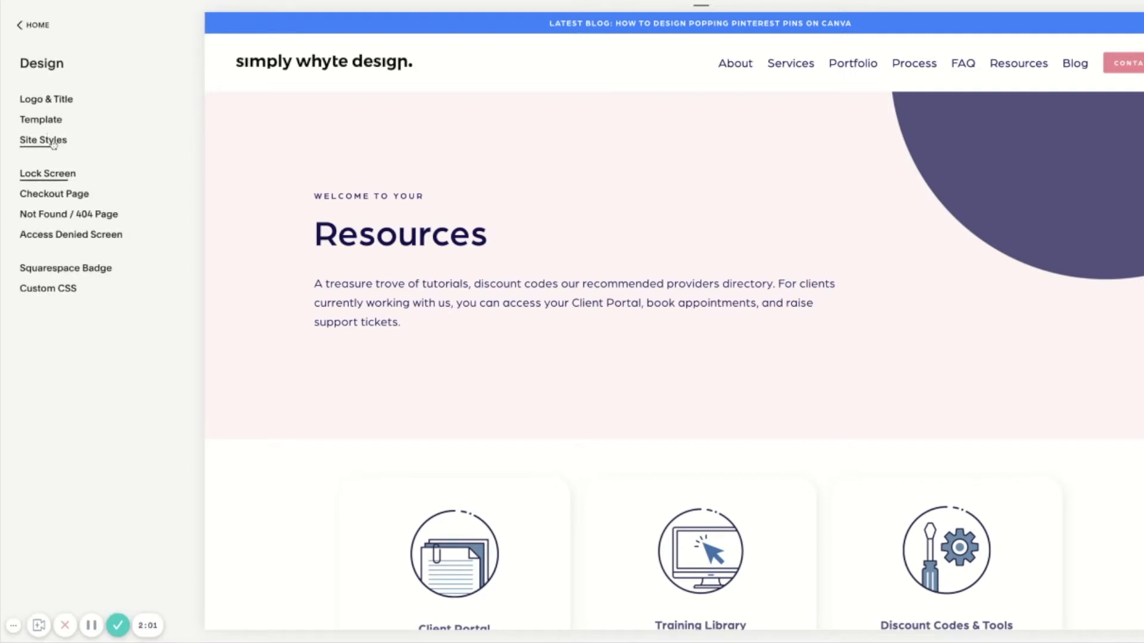
{"action": "left_click", "coordinate": [53, 141]}
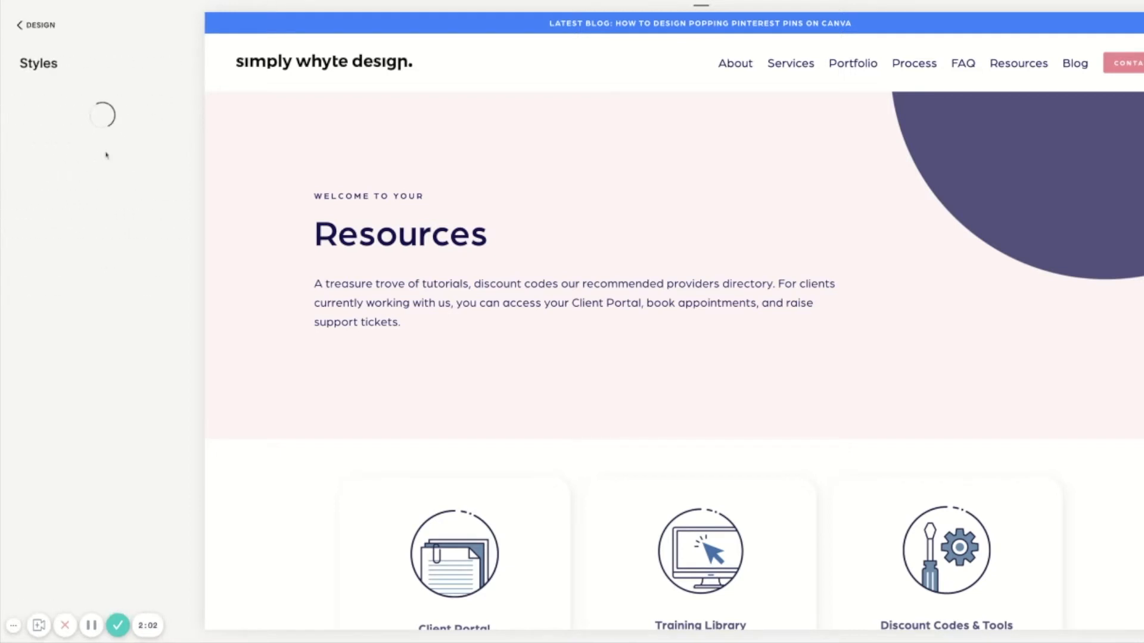
{"action": "left_click", "coordinate": [268, 28]}
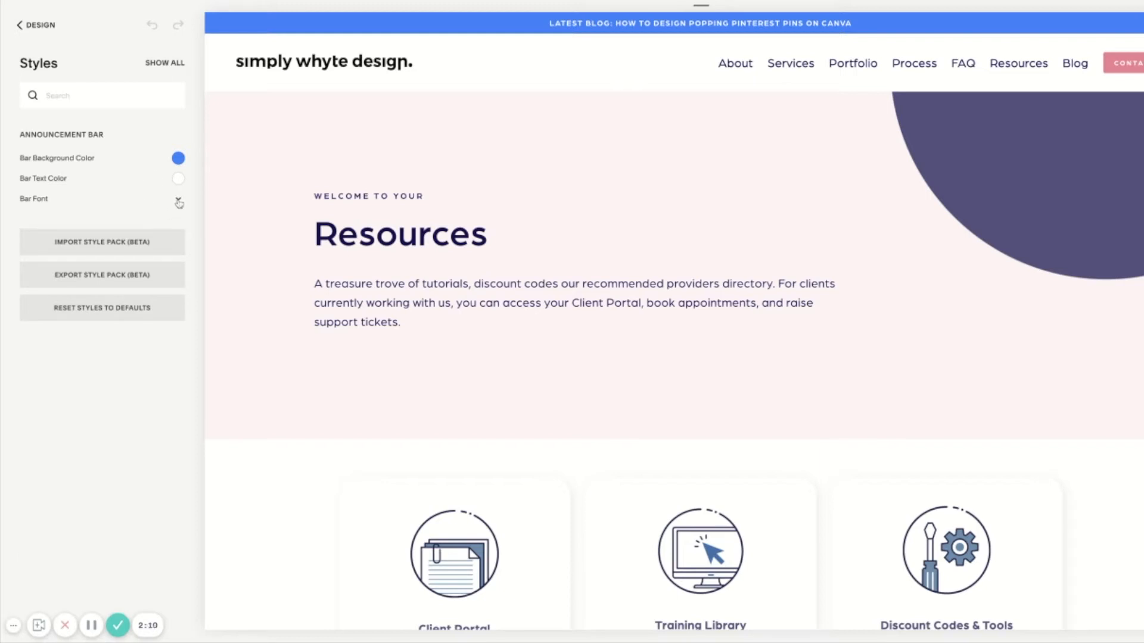
Set the announcement bar's background color to magenta, hsl(298, 95%, 60%)
{"action": "left_click", "coordinate": [178, 157]}
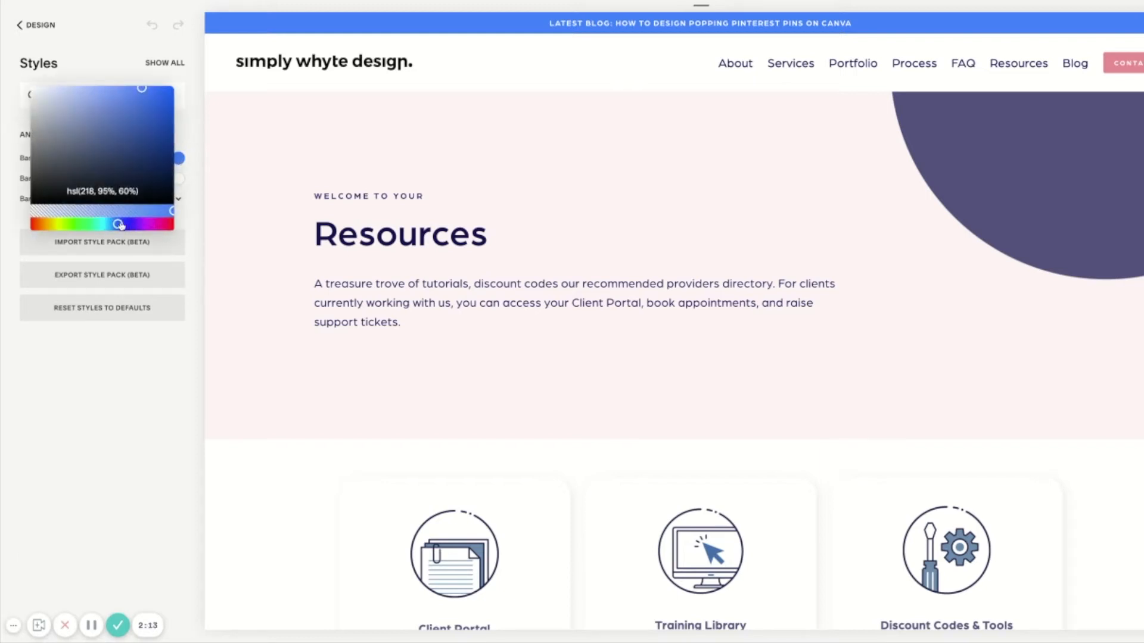
{"action": "left_click_drag", "start_coordinate": [119, 227], "coordinate": [146, 225]}
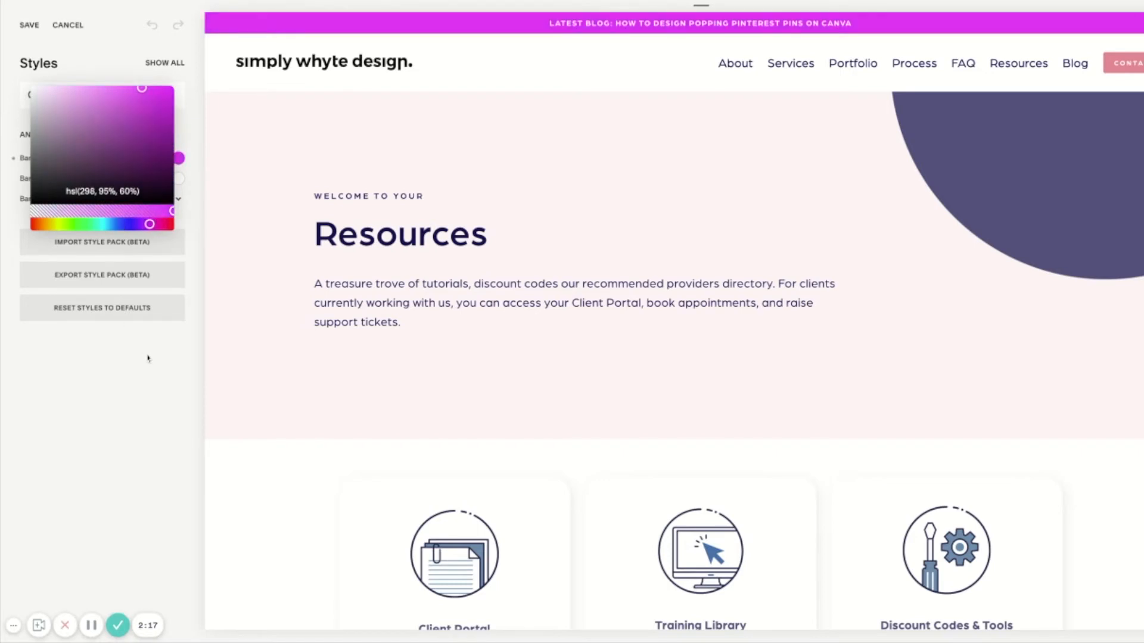
{"action": "left_click", "coordinate": [178, 159]}
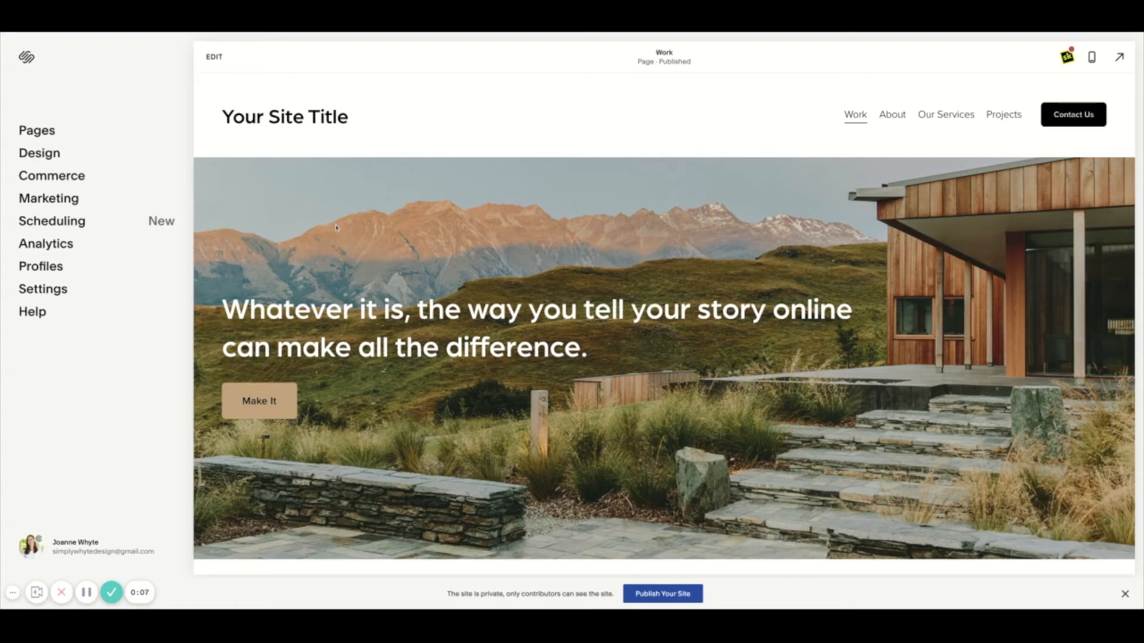
Open the announcement bar settings of the Your Site Title site and enable the bar
{"action": "left_click", "coordinate": [64, 202]}
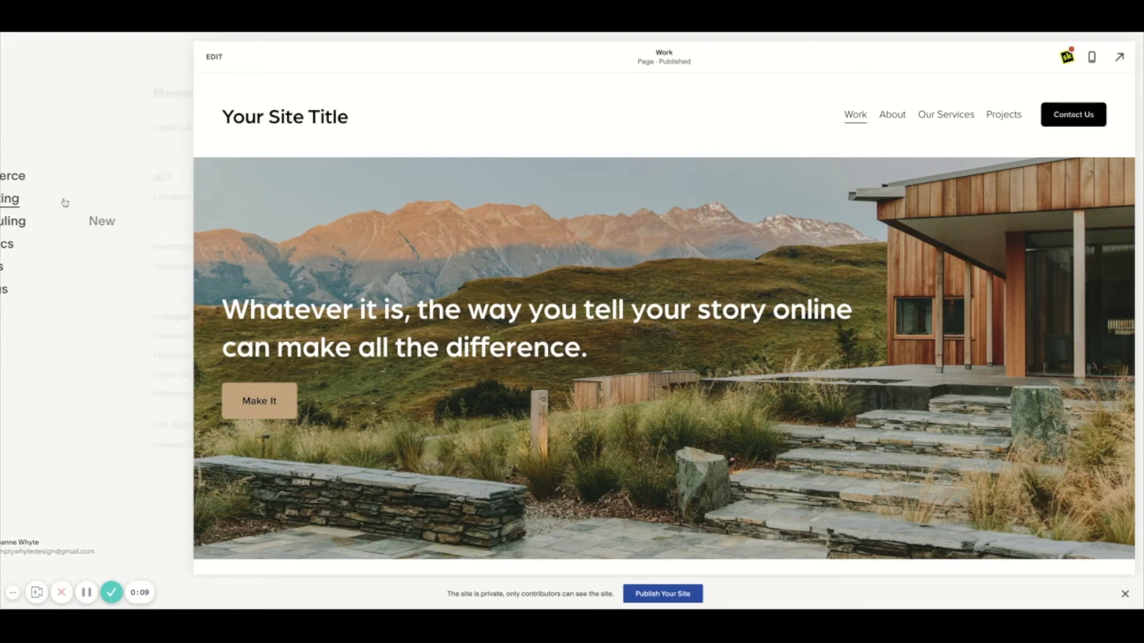
{"action": "left_click", "coordinate": [68, 264]}
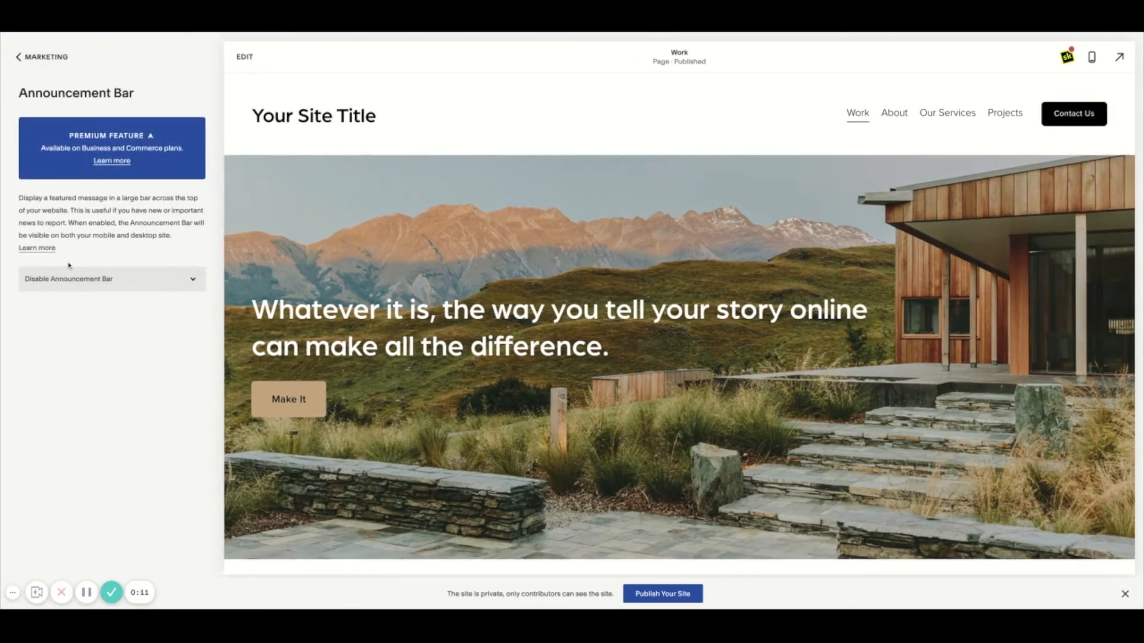
{"action": "left_click", "coordinate": [97, 284]}
Check the formatting options for the message "This is an announcement" and the clickthrough URL field, and save the announcement bar
{"action": "left_click_drag", "start_coordinate": [117, 312], "coordinate": [24, 312]}
{"action": "left_click", "coordinate": [109, 314]}
{"action": "left_click_drag", "start_coordinate": [109, 311], "coordinate": [77, 312]}
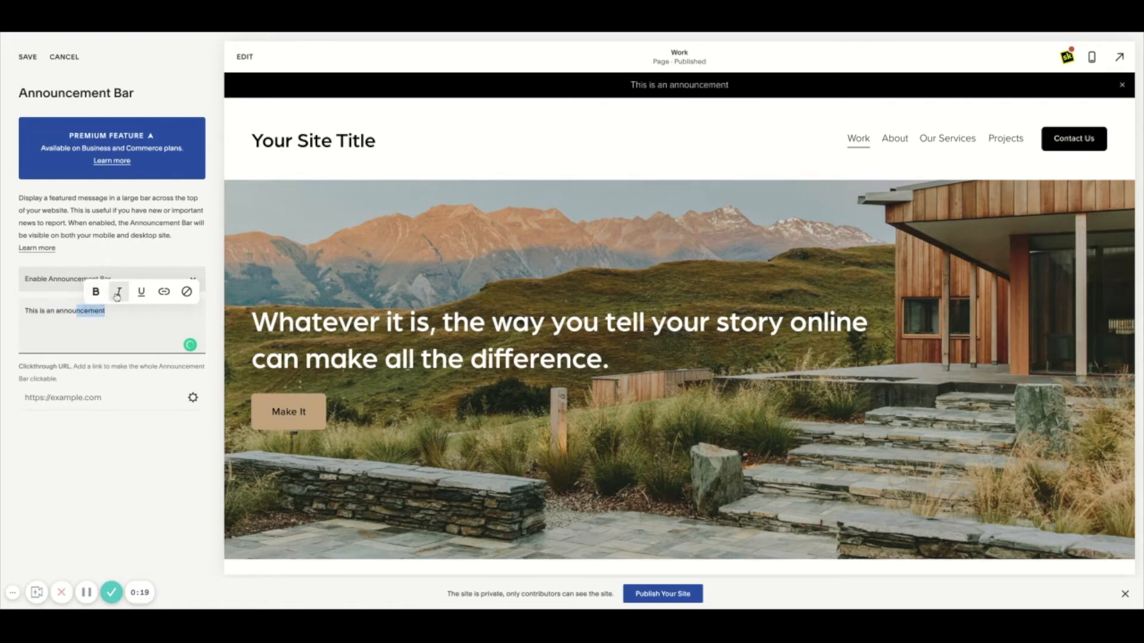
{"action": "left_click", "coordinate": [90, 315]}
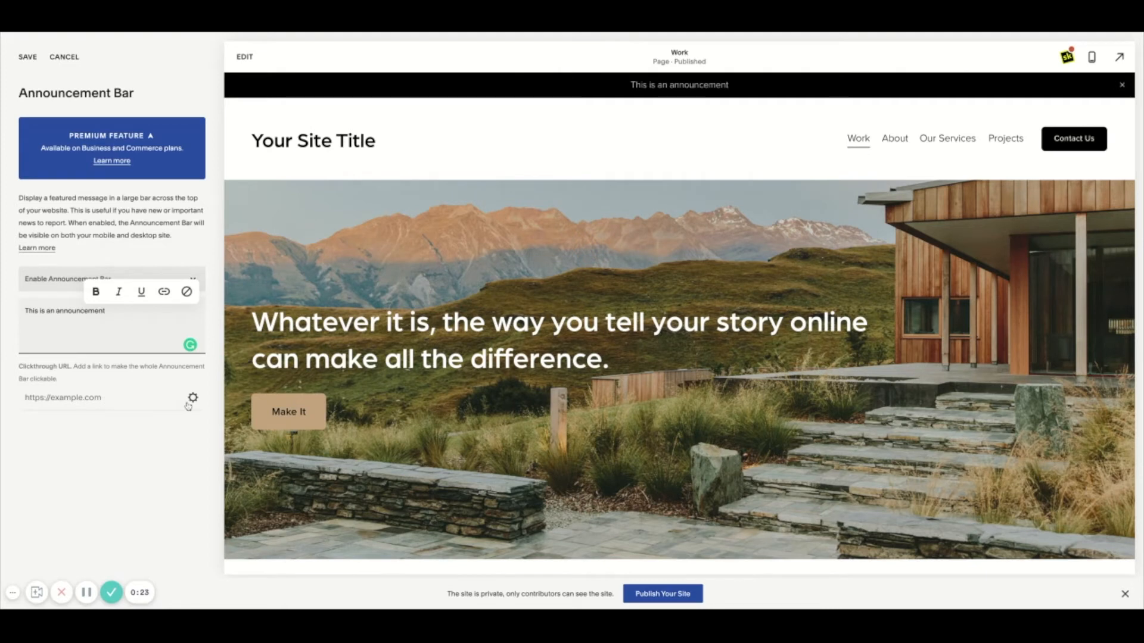
{"action": "left_click", "coordinate": [104, 403]}
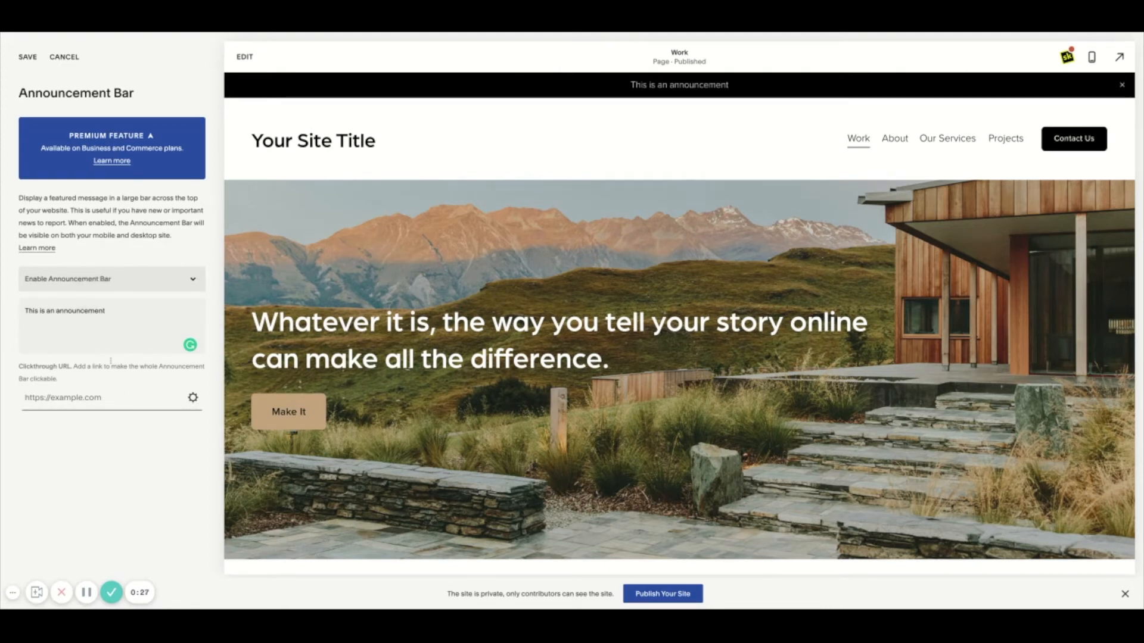
{"action": "left_click", "coordinate": [27, 57]}
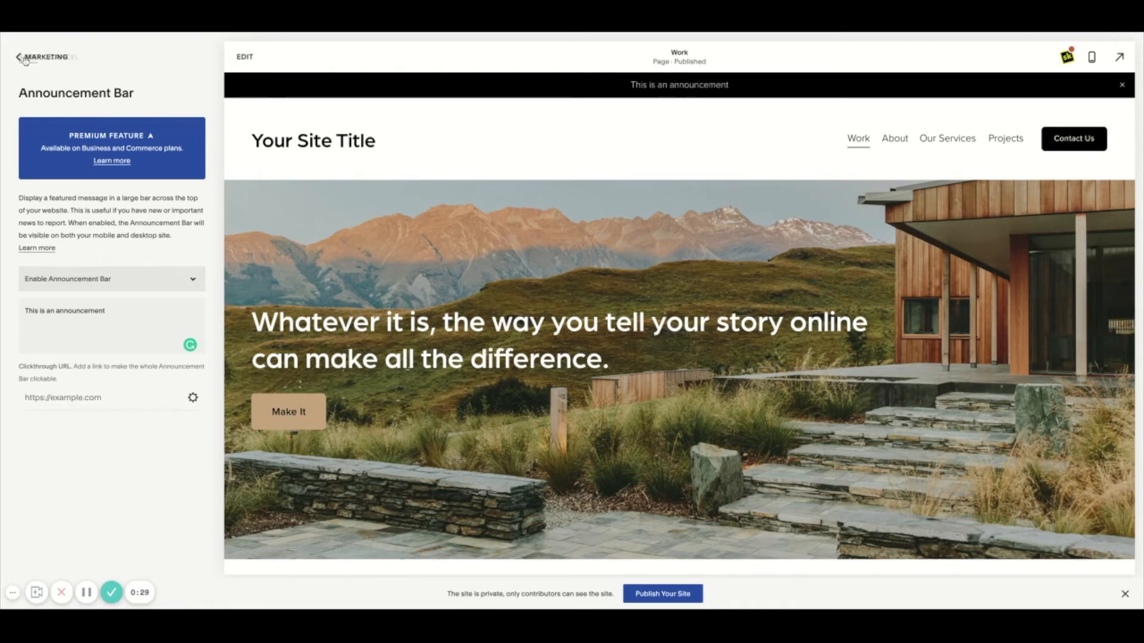
Open the White Minimal section theme for editing in the site's design colors
{"action": "left_click", "coordinate": [47, 57]}
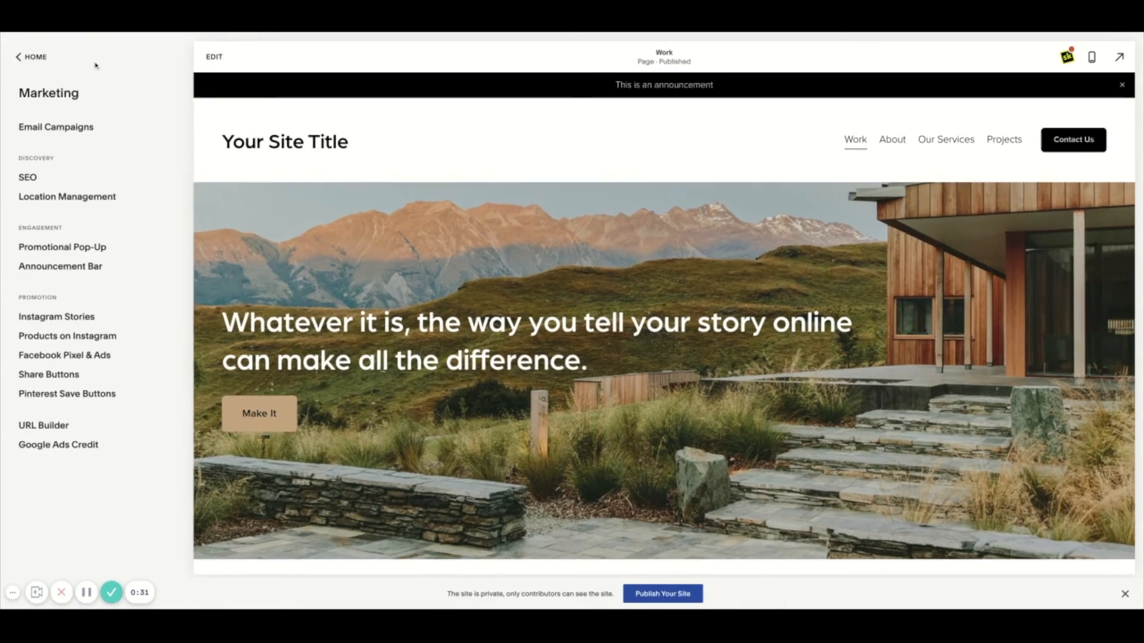
{"action": "left_click", "coordinate": [37, 58]}
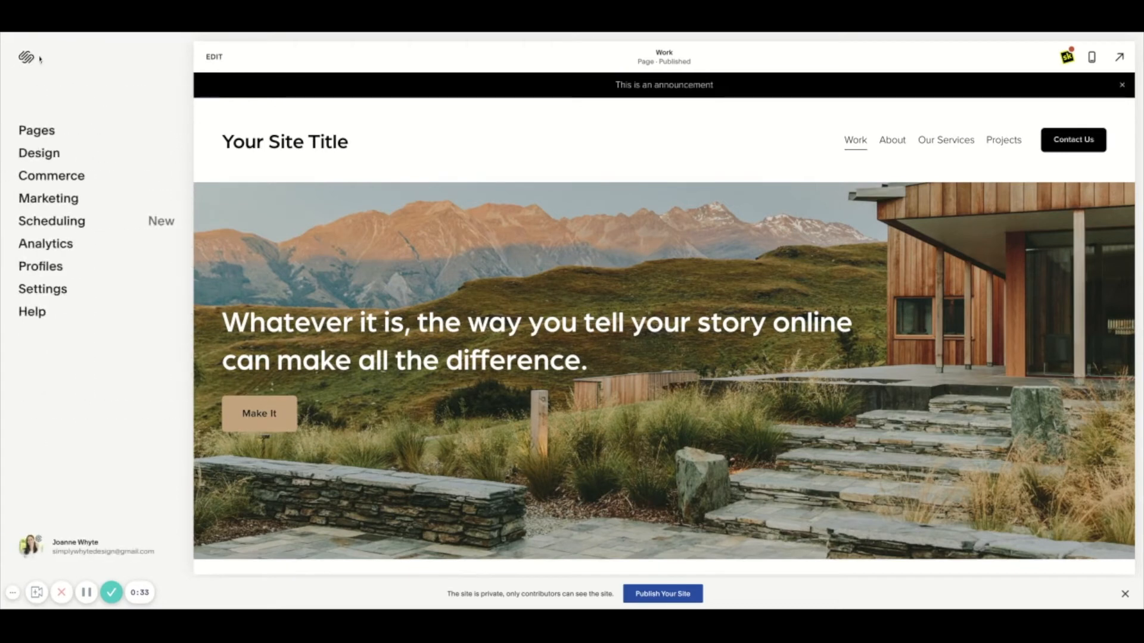
{"action": "left_click", "coordinate": [48, 155]}
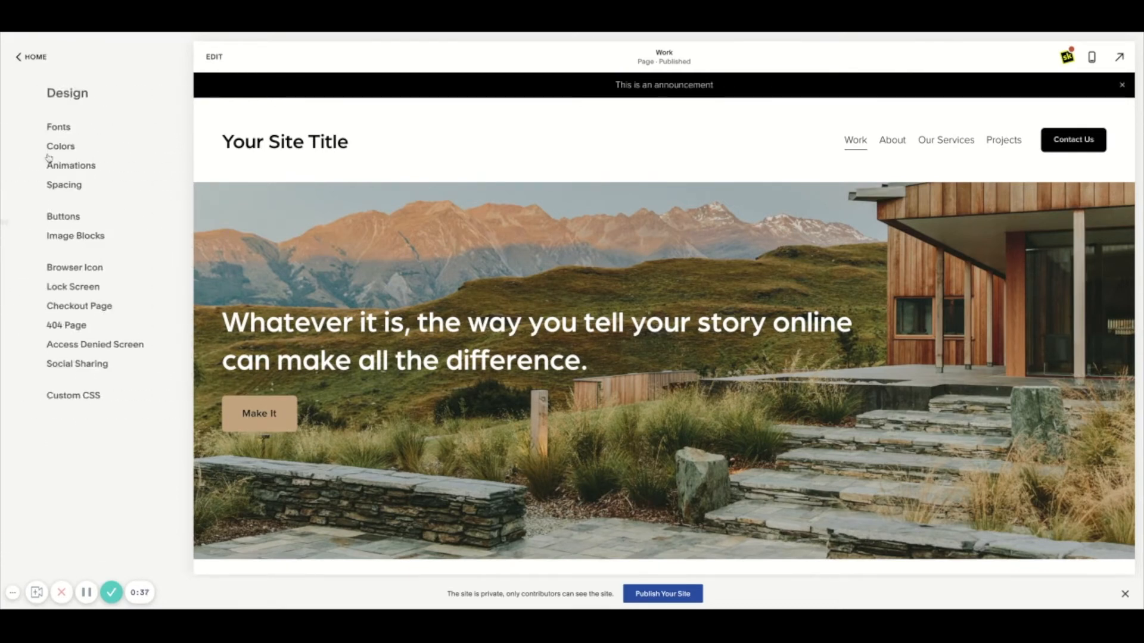
{"action": "left_click", "coordinate": [37, 147]}
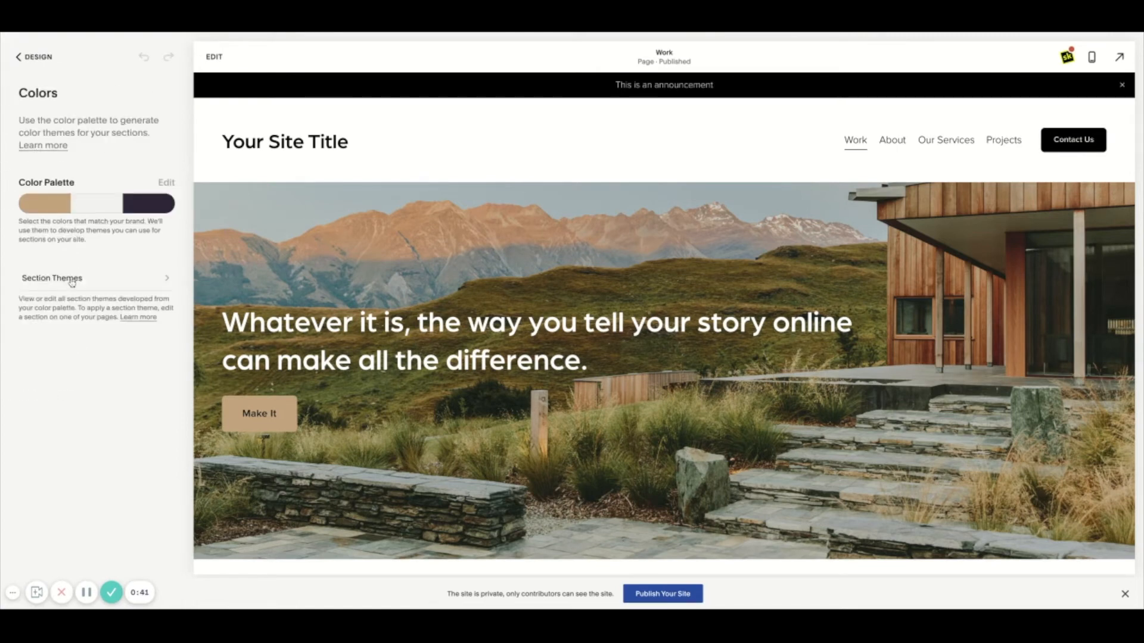
{"action": "left_click", "coordinate": [71, 280]}
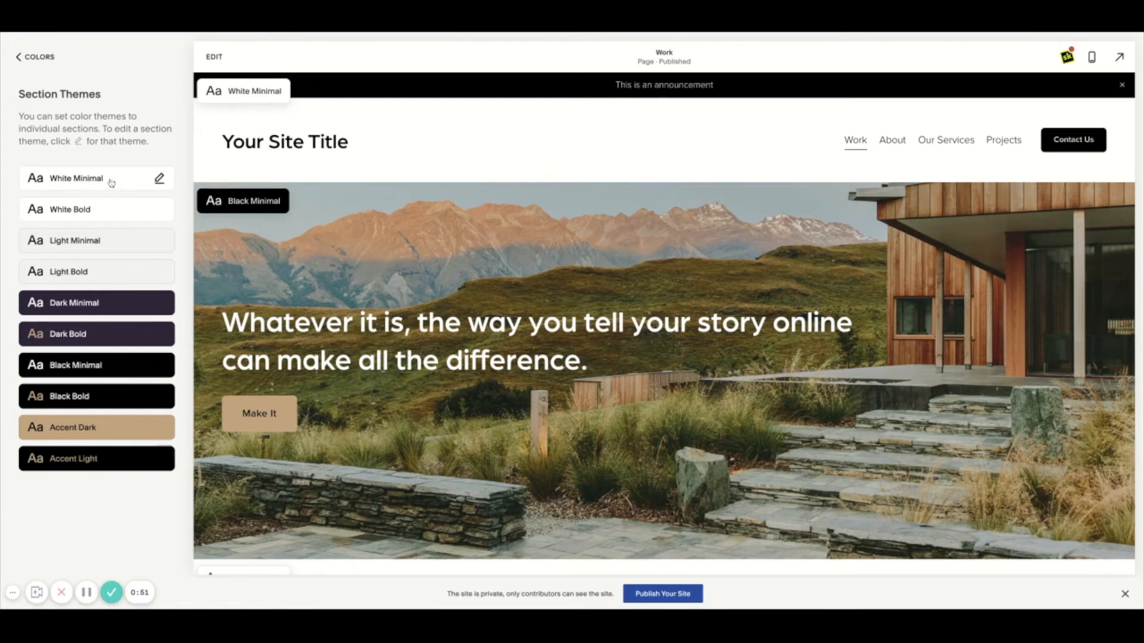
{"action": "left_click", "coordinate": [159, 179]}
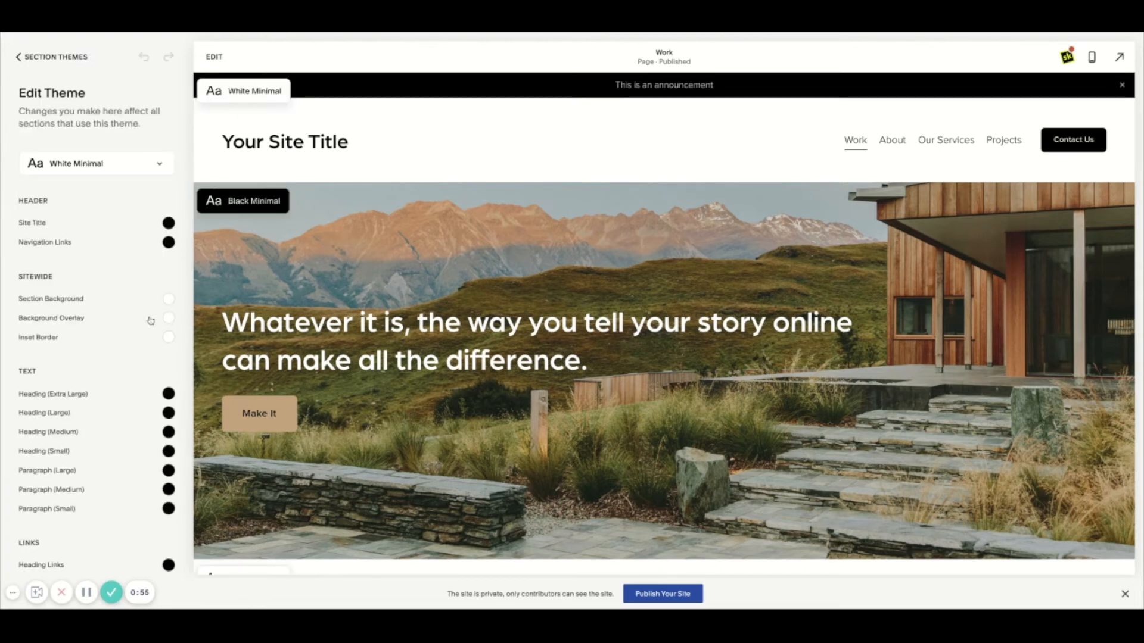
Set the announcement bar background in the White Minimal theme to a custom vivid purple and save the theme
{"action": "scroll", "coordinate": [103, 327], "scroll_direction": "down", "scroll_amount": 10}
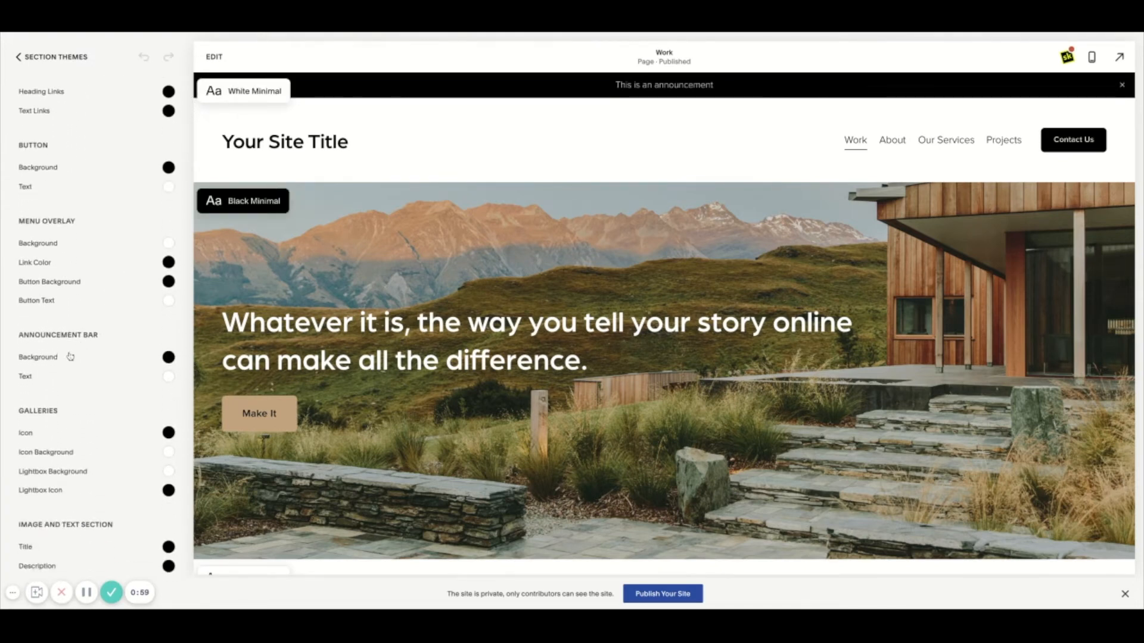
{"action": "left_click", "coordinate": [169, 358]}
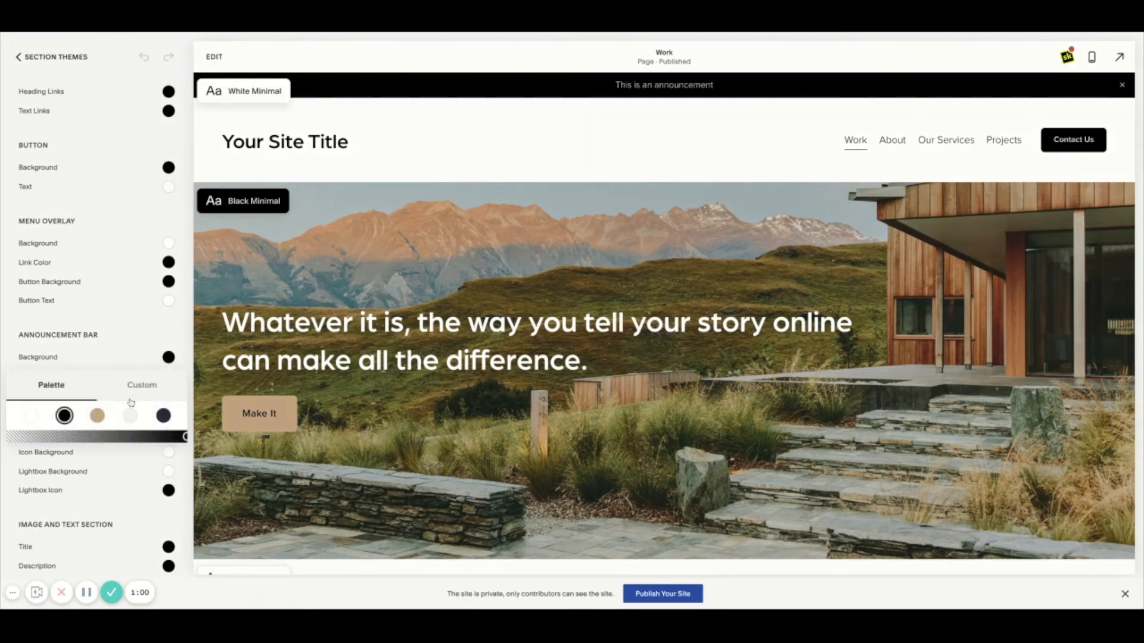
{"action": "left_click", "coordinate": [97, 416]}
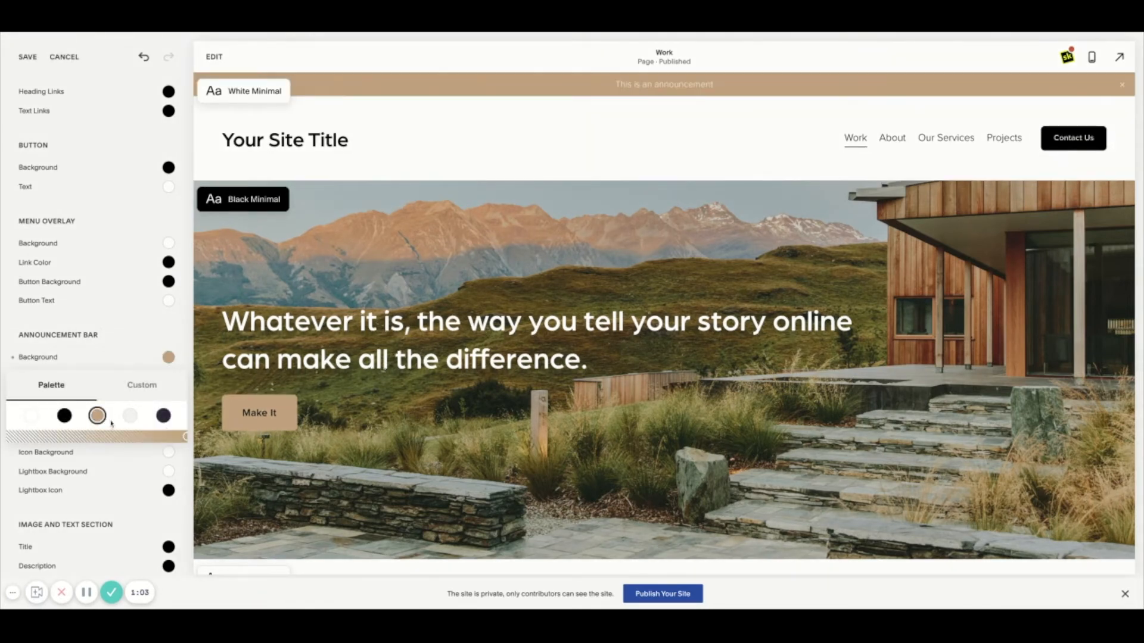
{"action": "left_click", "coordinate": [142, 385]}
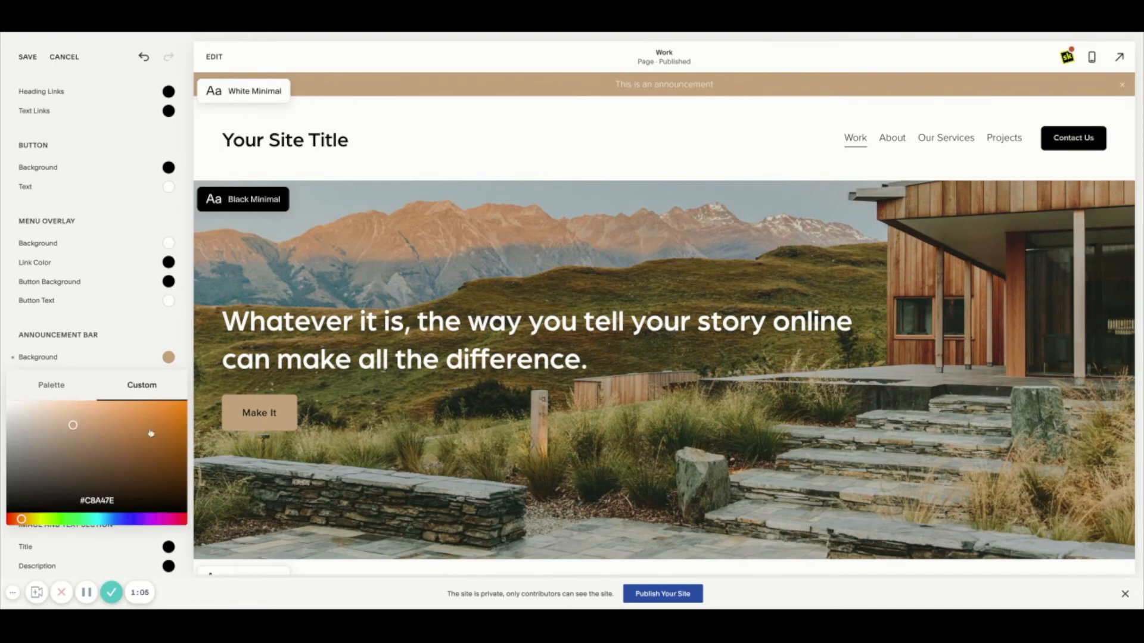
{"action": "left_click", "coordinate": [154, 520]}
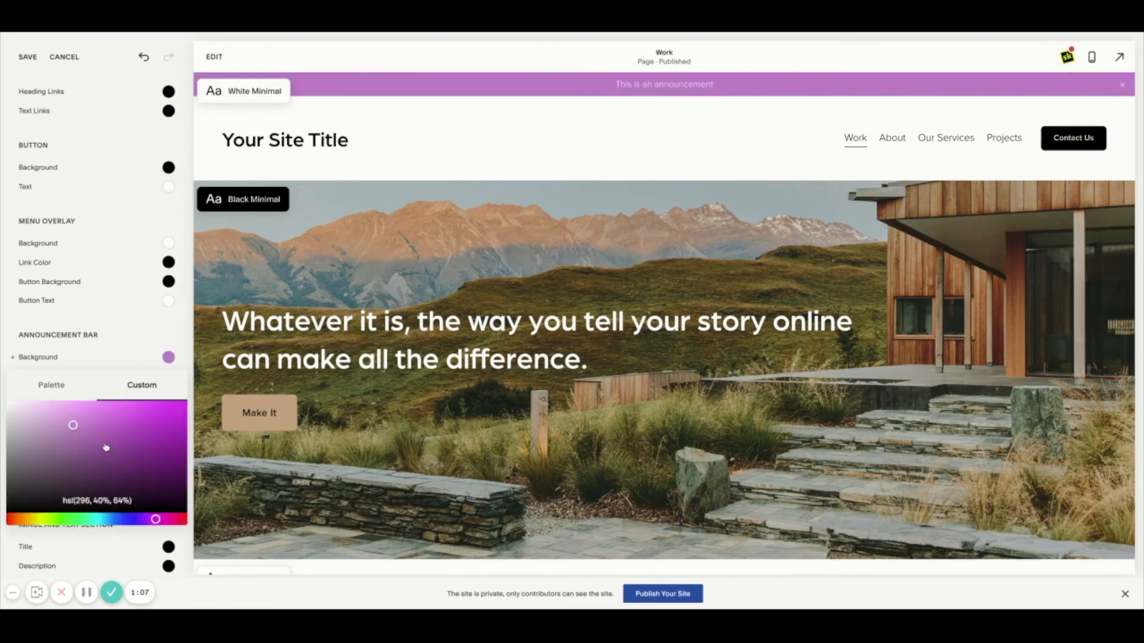
{"action": "left_click", "coordinate": [180, 328]}
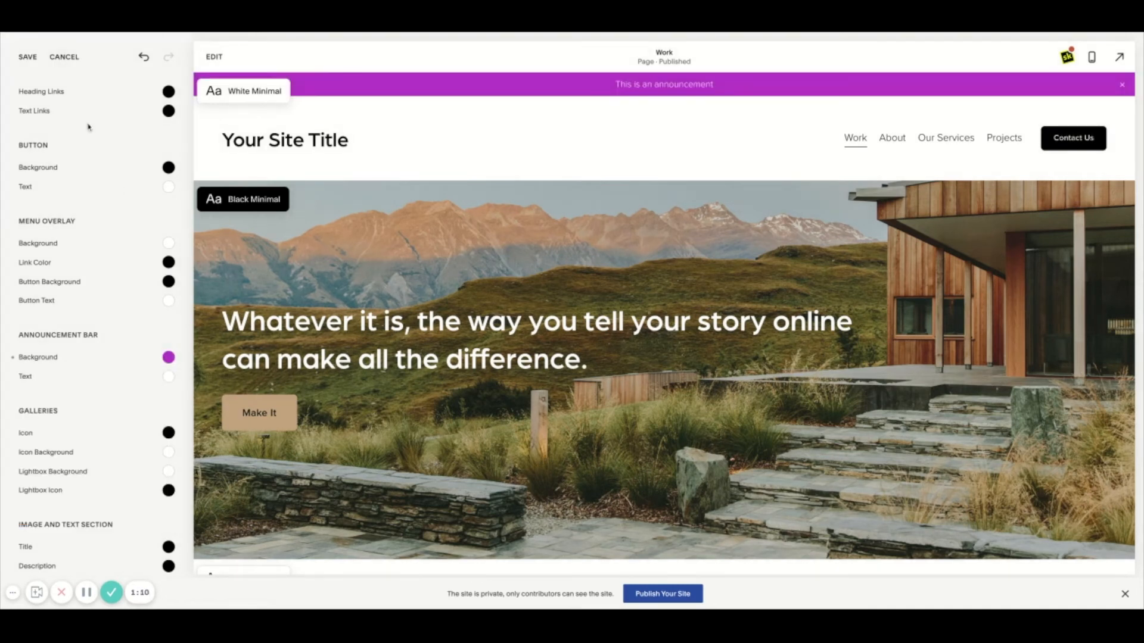
{"action": "left_click", "coordinate": [28, 57]}
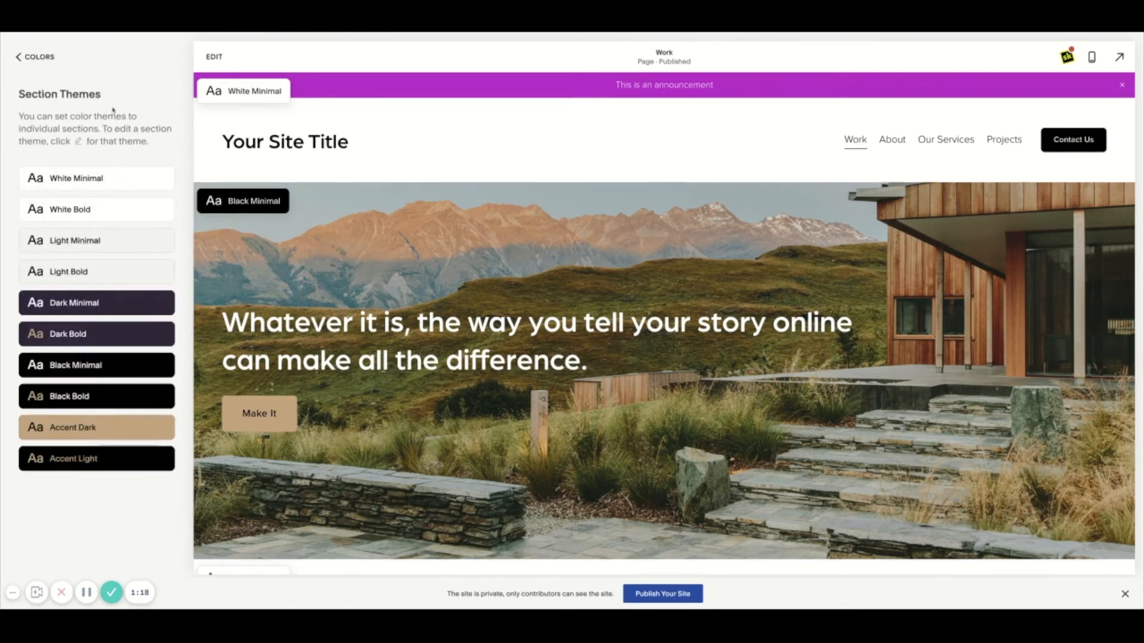
Assign the Custom style to the announcement bar text in the site's font settings and save the change
{"action": "left_click", "coordinate": [18, 57]}
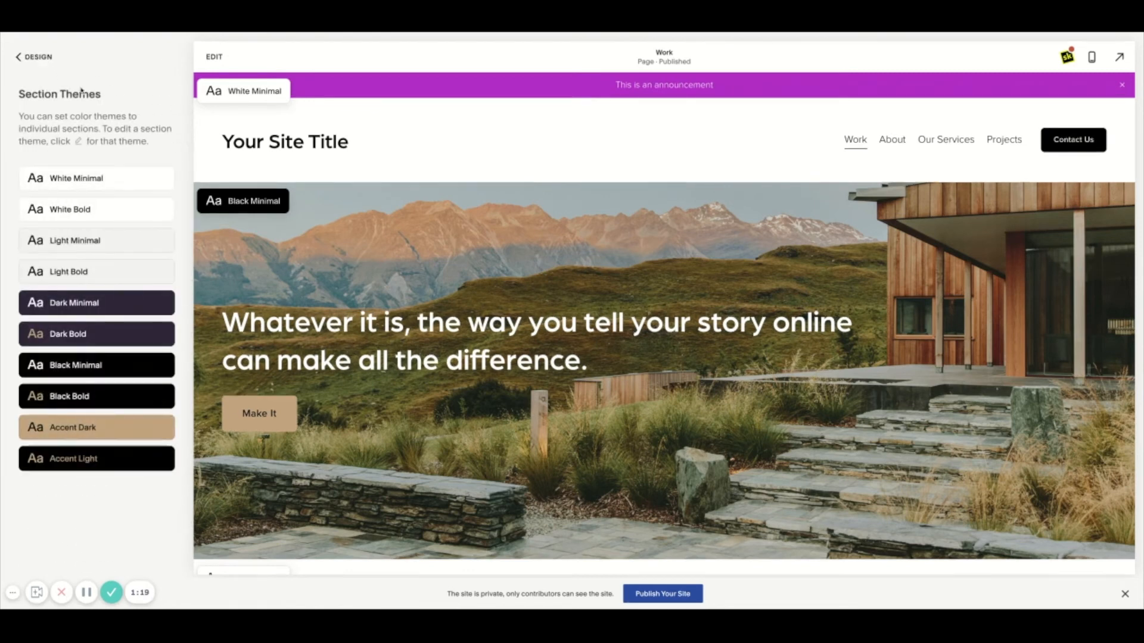
{"action": "left_click", "coordinate": [38, 58]}
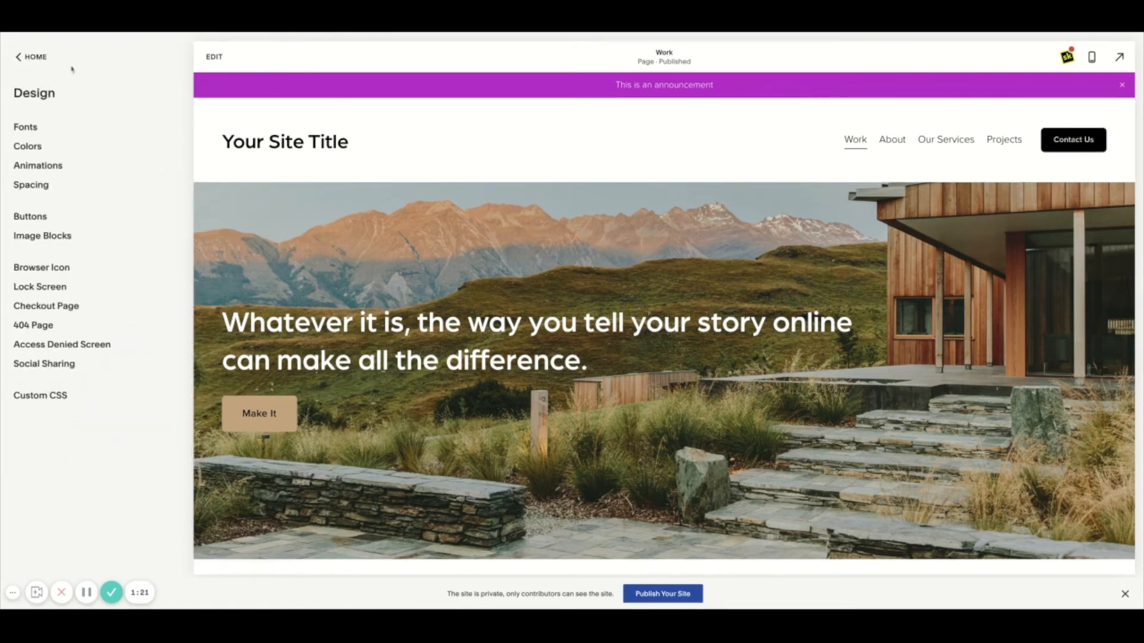
{"action": "left_click", "coordinate": [37, 128]}
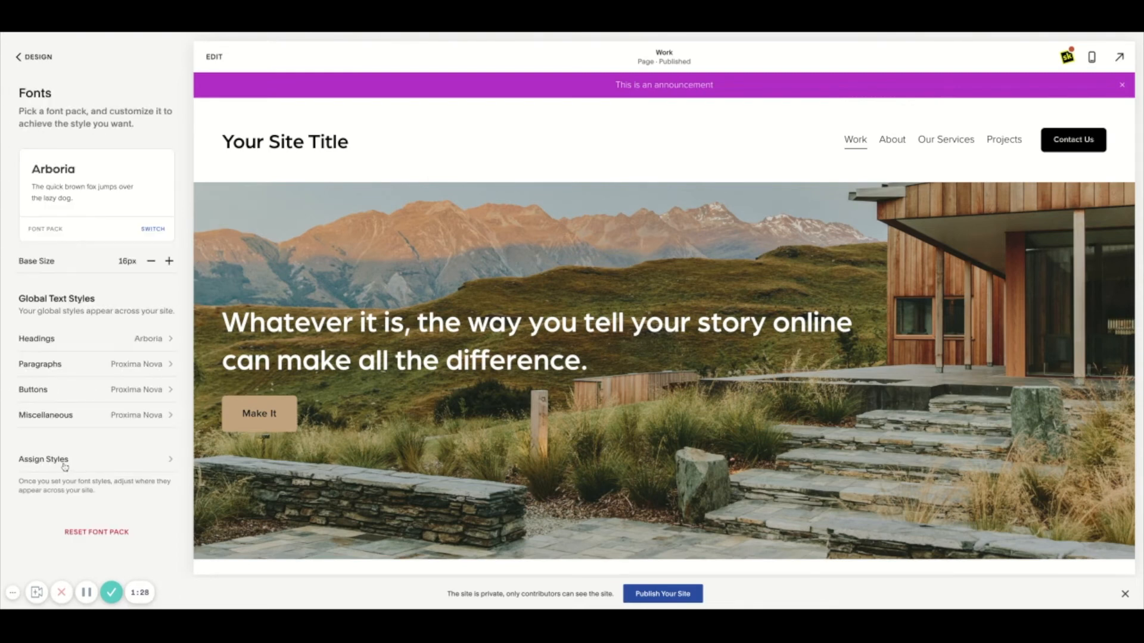
{"action": "left_click", "coordinate": [65, 464]}
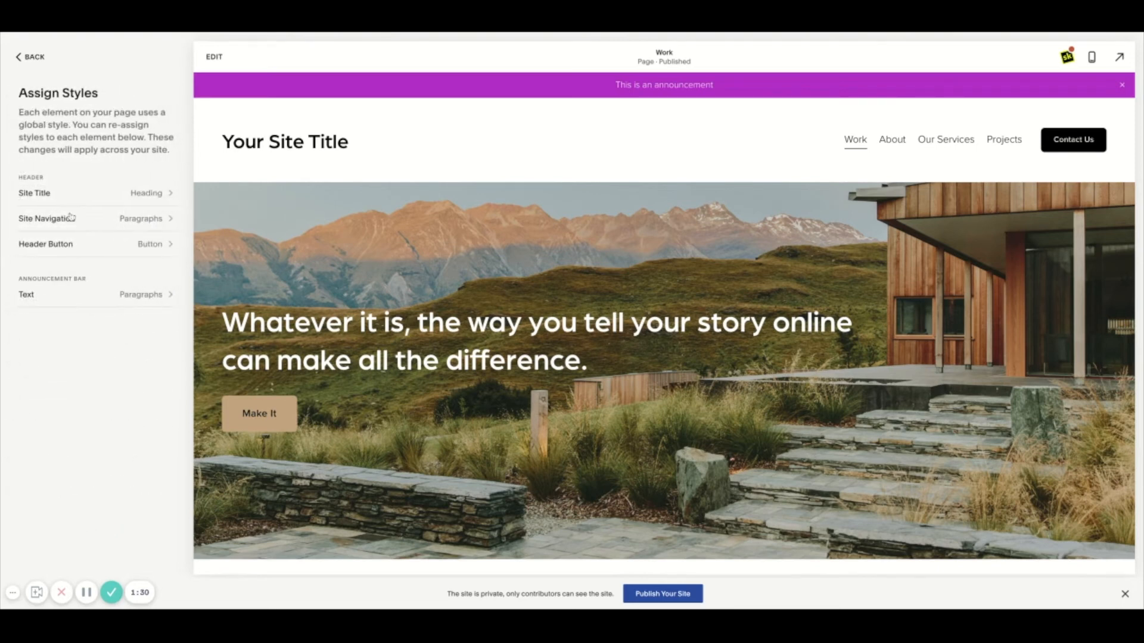
{"action": "left_click", "coordinate": [137, 297]}
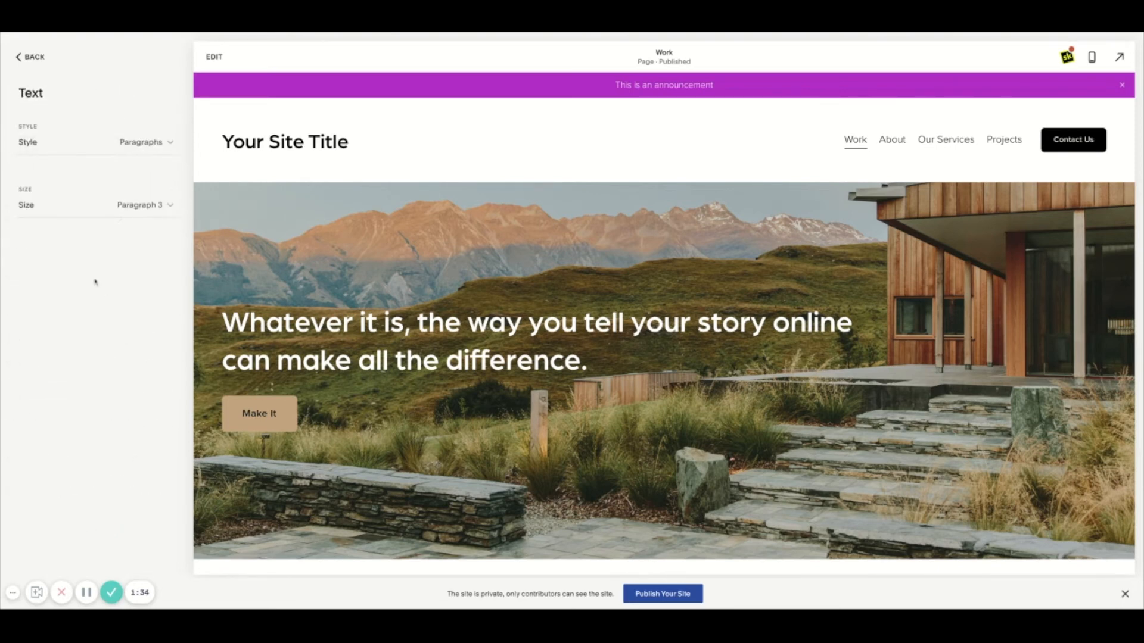
{"action": "left_click", "coordinate": [143, 143]}
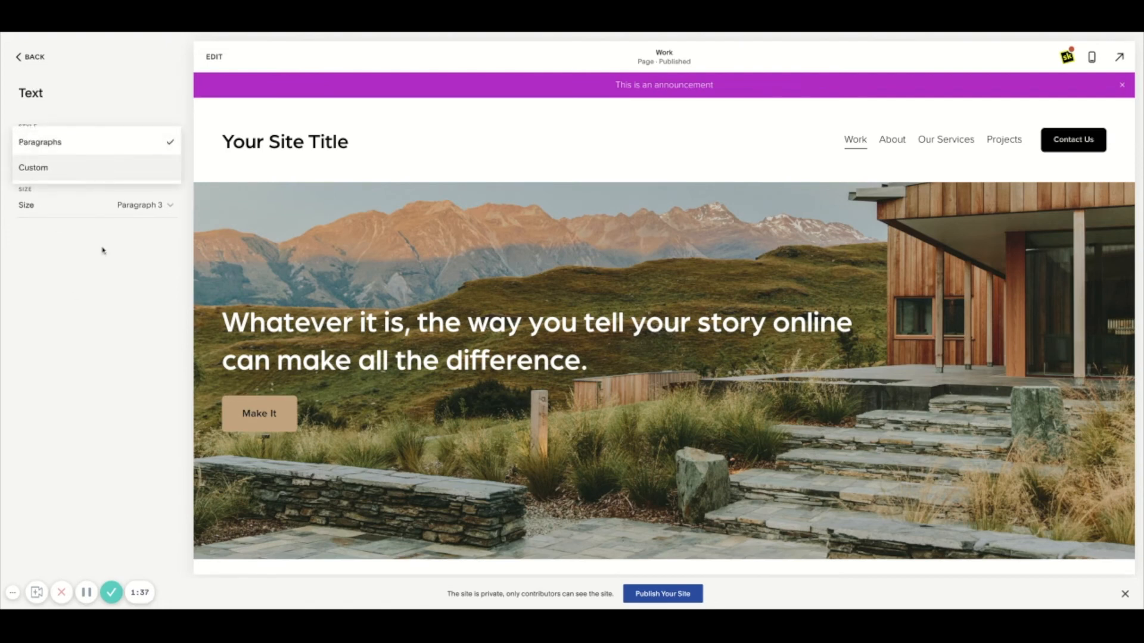
{"action": "left_click", "coordinate": [33, 167]}
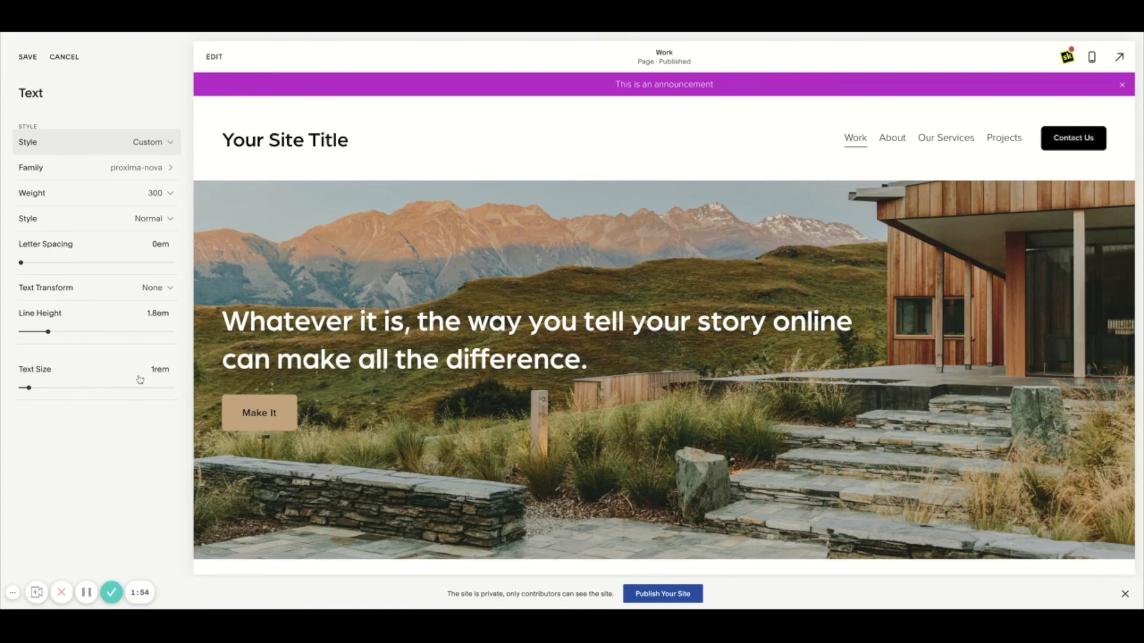
{"action": "left_click", "coordinate": [28, 60]}
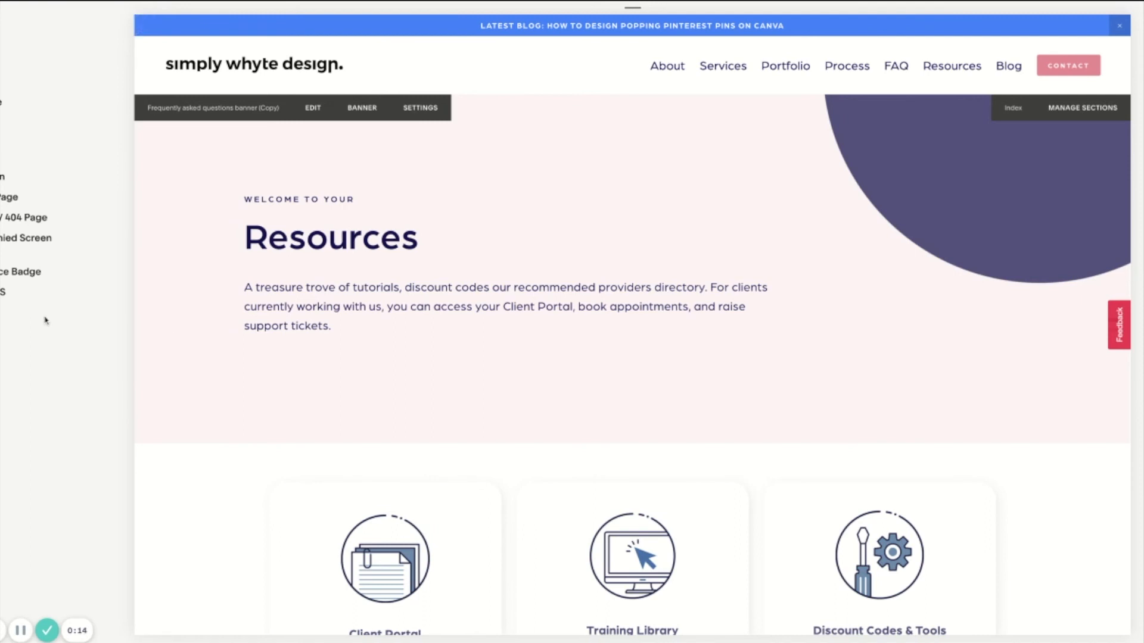
Add "/* remove close button on announcement bar */ .sqs-announcement-bar-close { display: none !important }" atop the simply whyte design site's custom CSS and preview full-screen
{"action": "left_click", "coordinate": [39, 47]}
{"action": "left_click", "coordinate": [56, 133]}
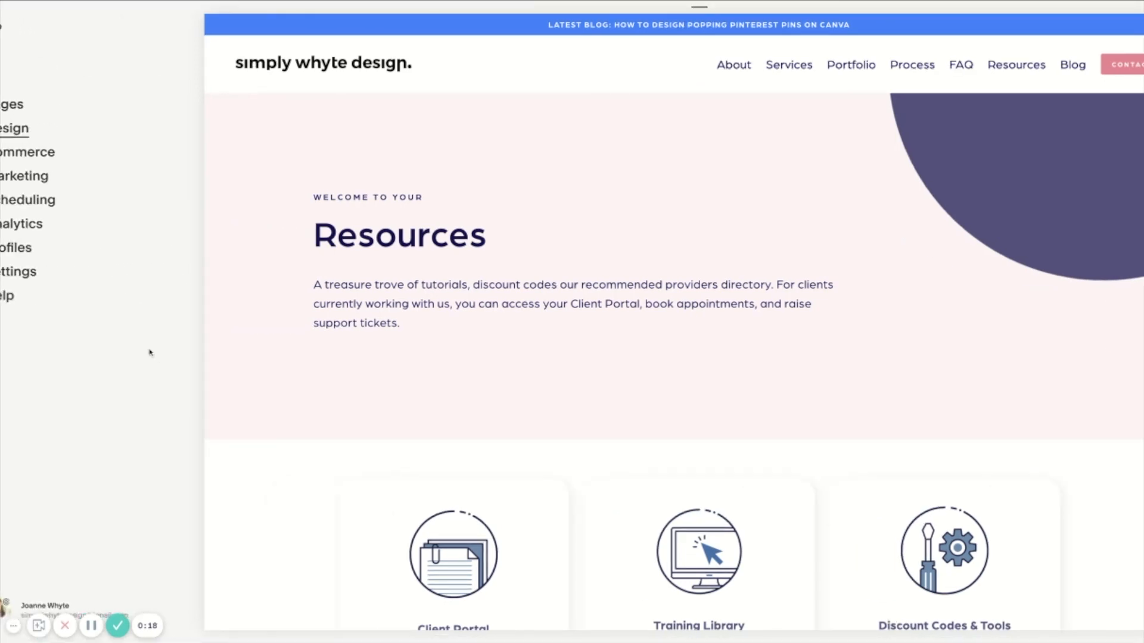
{"action": "left_click", "coordinate": [69, 296]}
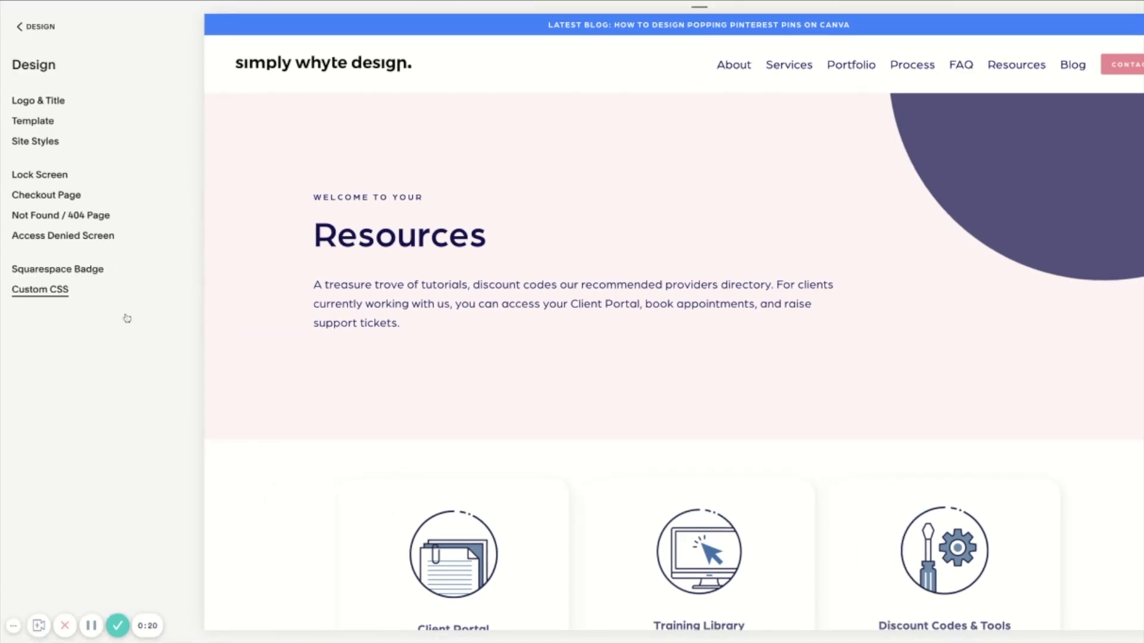
{"action": "key", "text": "Return"}
{"action": "key", "text": "Return"}
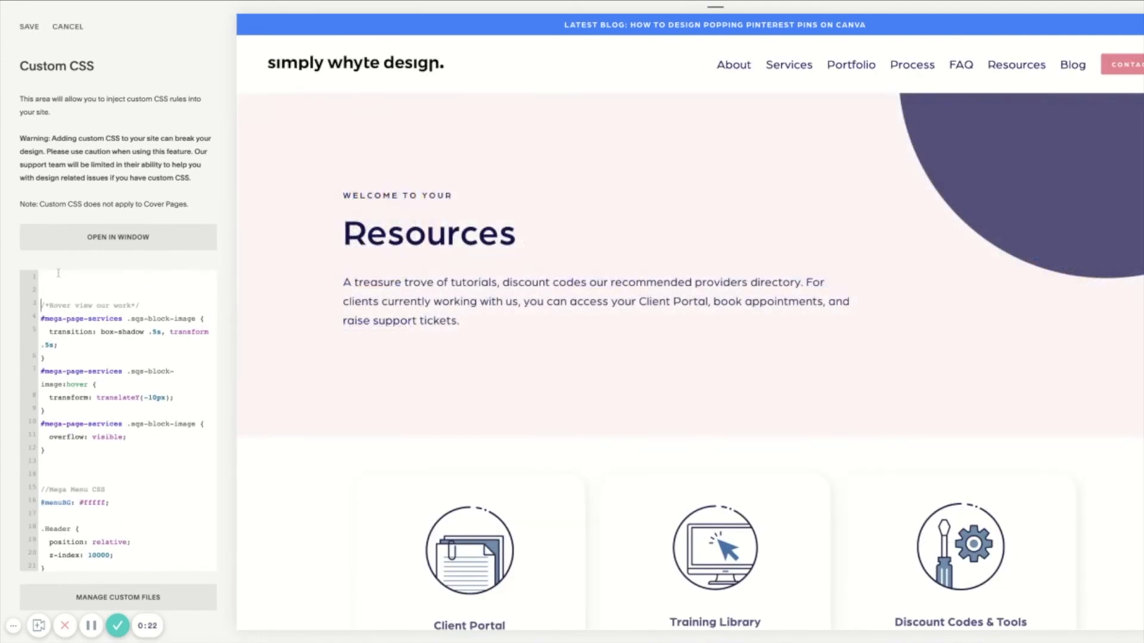
{"action": "type", "text": "/* remove close button on announcement bar */ .sqs-announcement-bar-close { display: none !important }"}
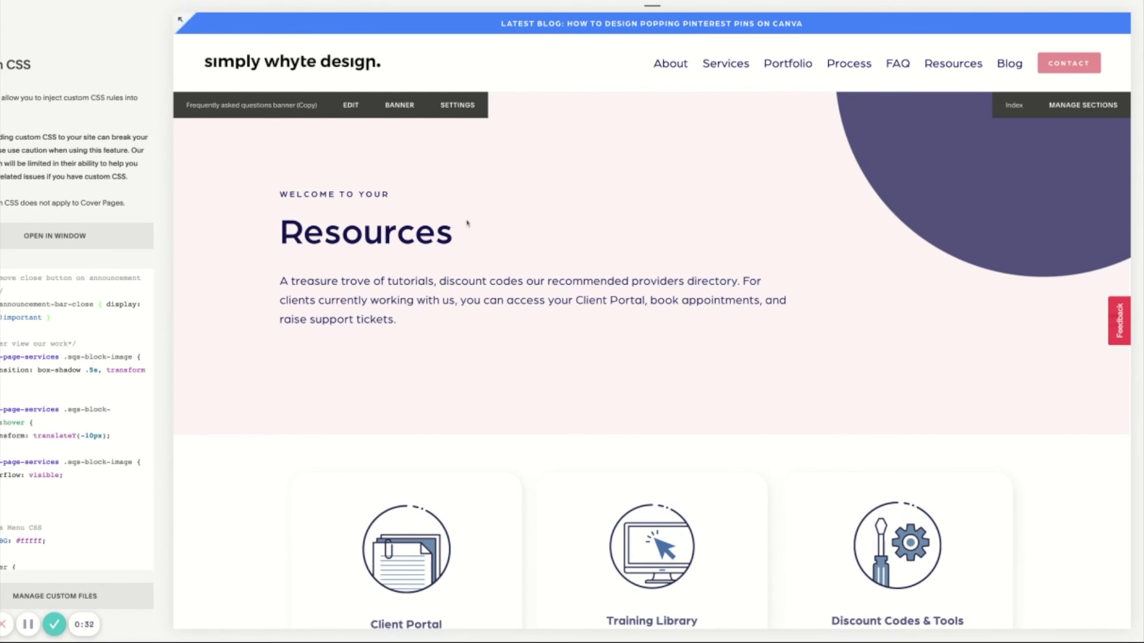
{"action": "left_click", "coordinate": [180, 22]}
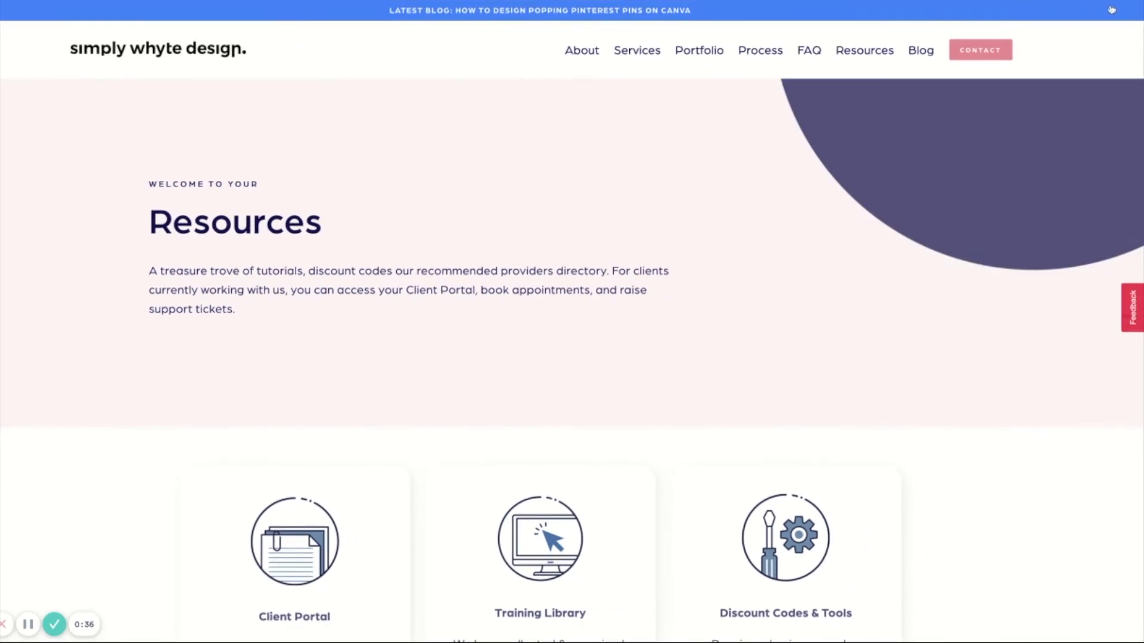